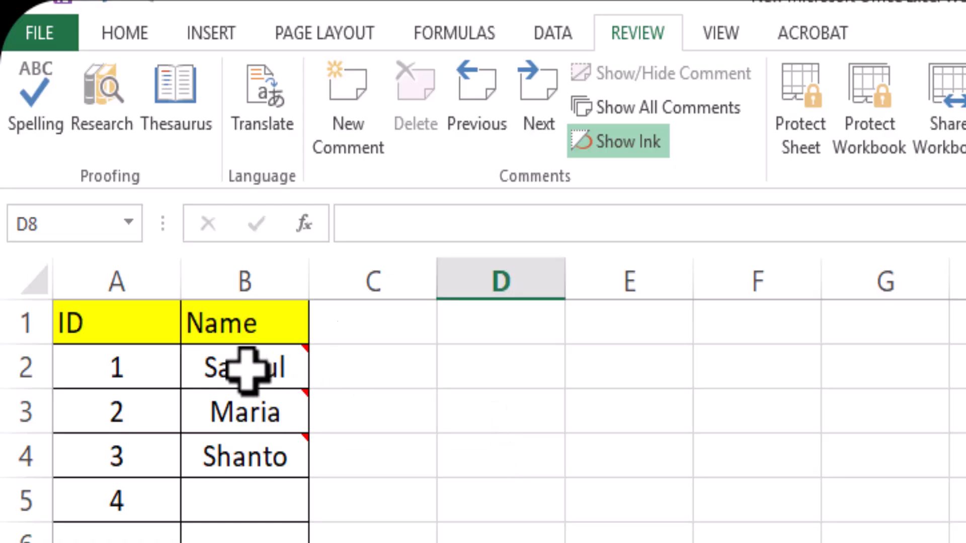
Enter the person's name for ID 4 in cell B5
mouse_move(246, 371)
mouse_move(247, 422)
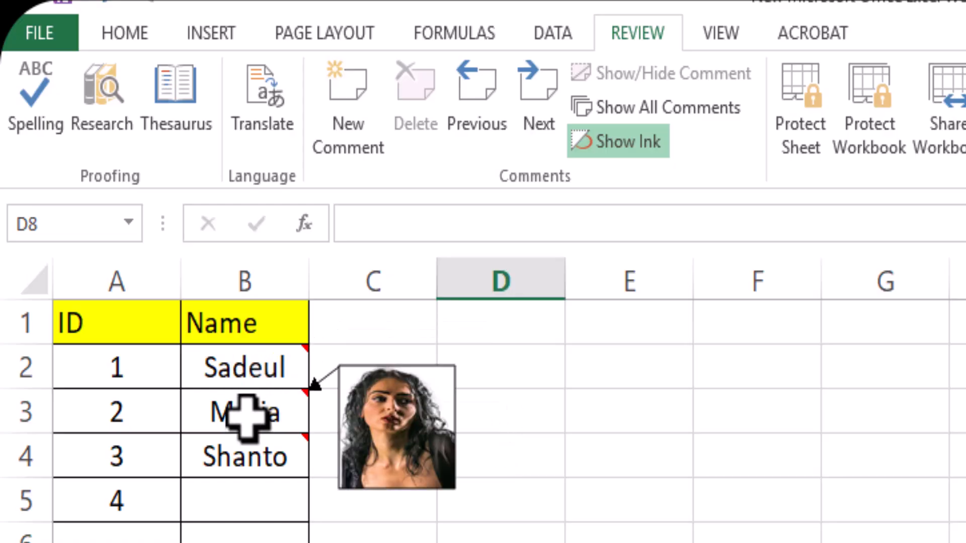
mouse_move(250, 458)
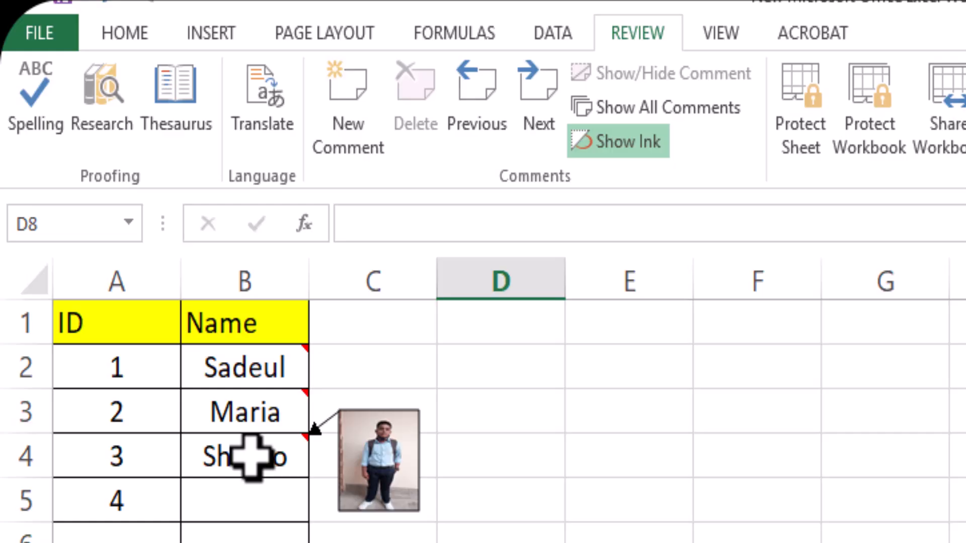
left_click(261, 505)
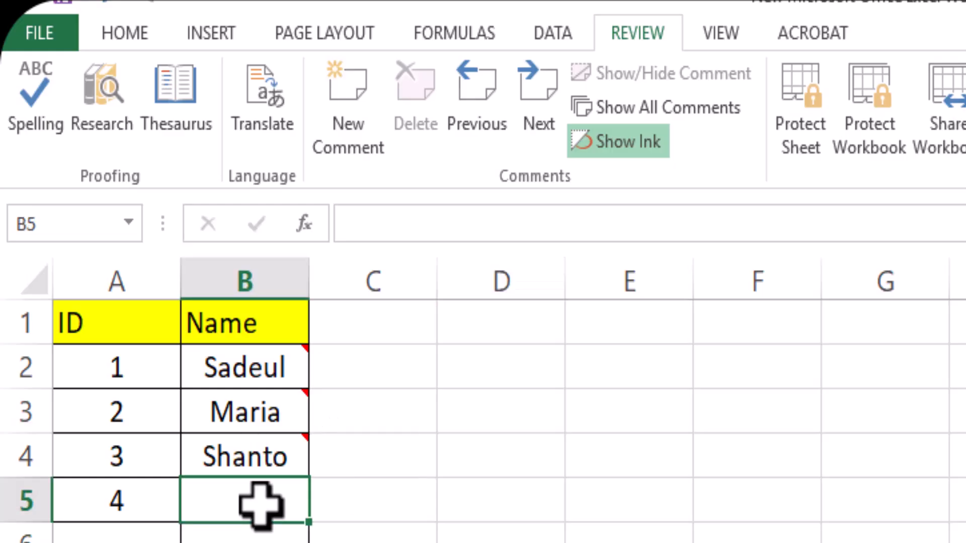
type("Sima")
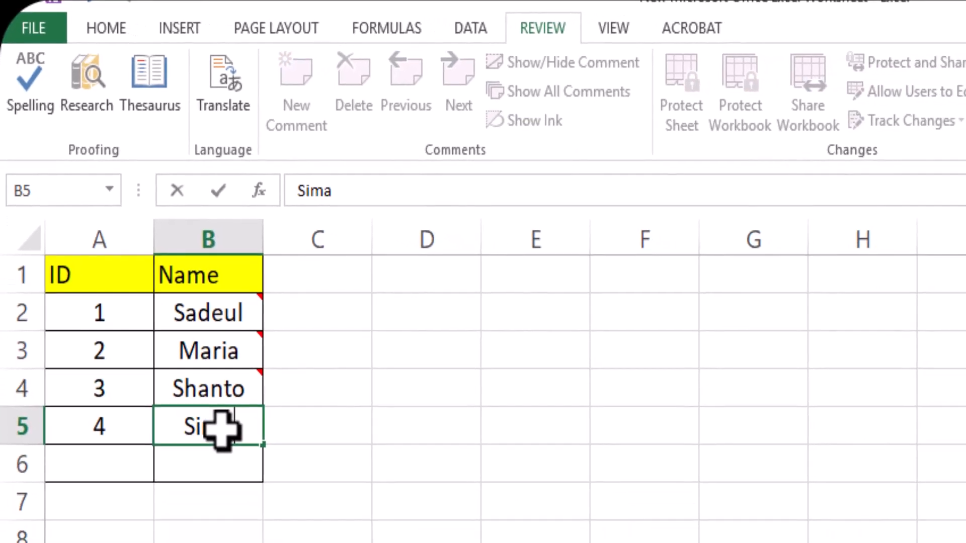
left_click(425, 473)
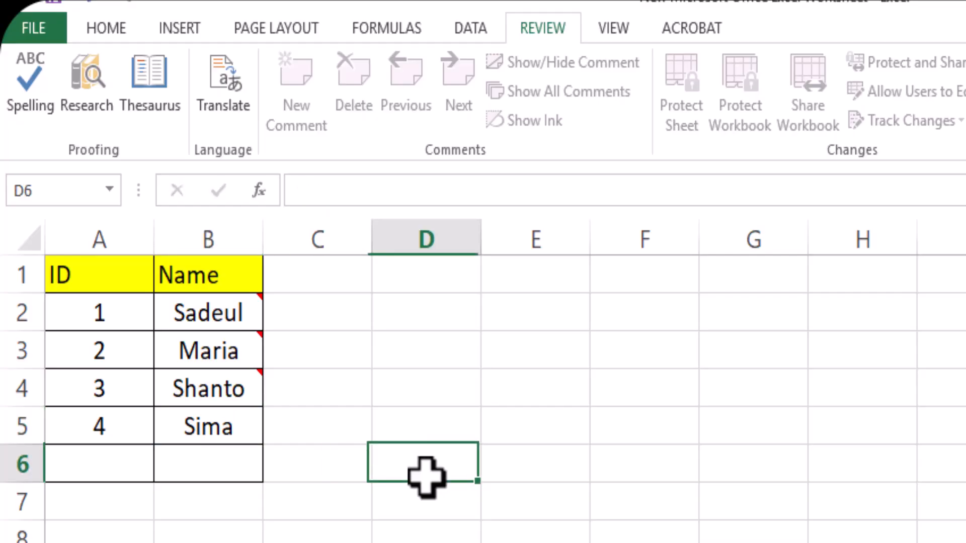
Insert a new comment on cell B5 and delete all of its default text
left_click(208, 425)
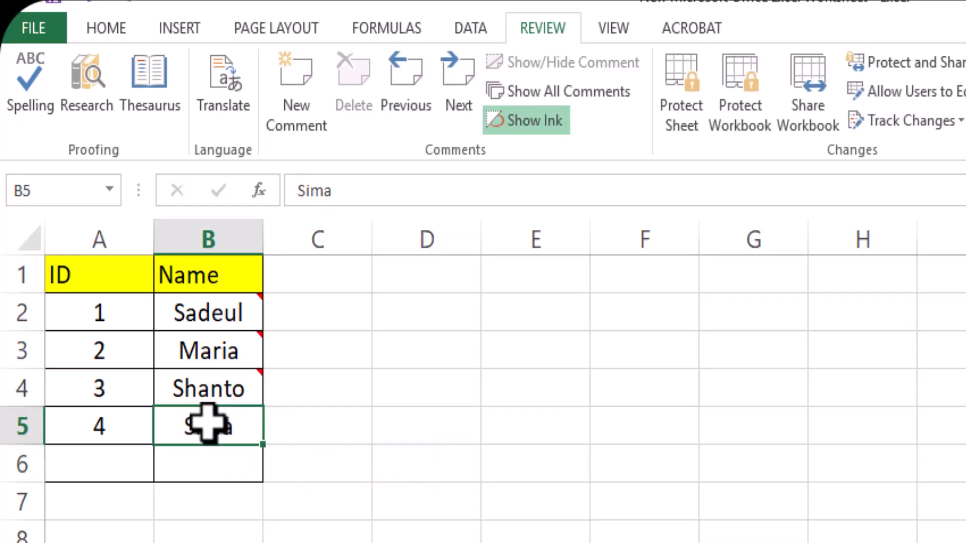
left_click(103, 29)
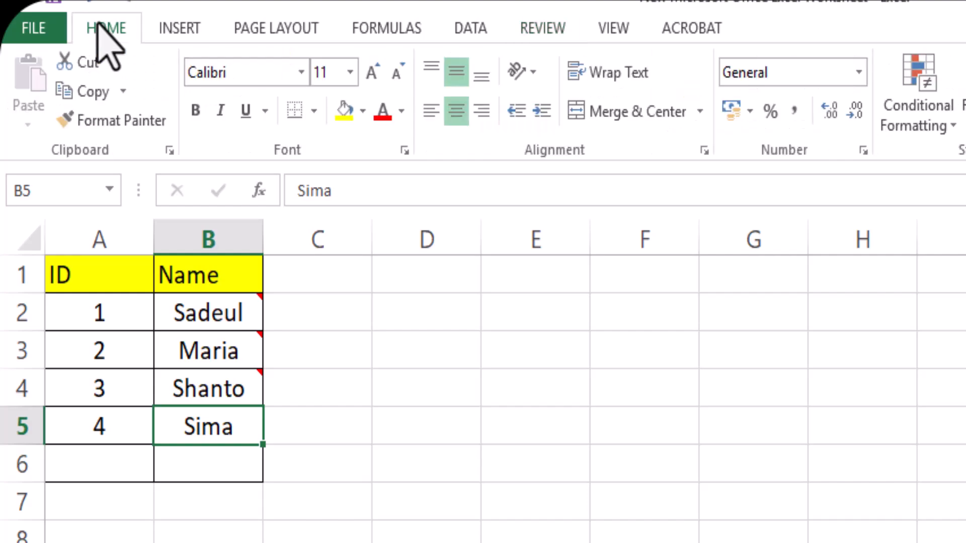
left_click(549, 28)
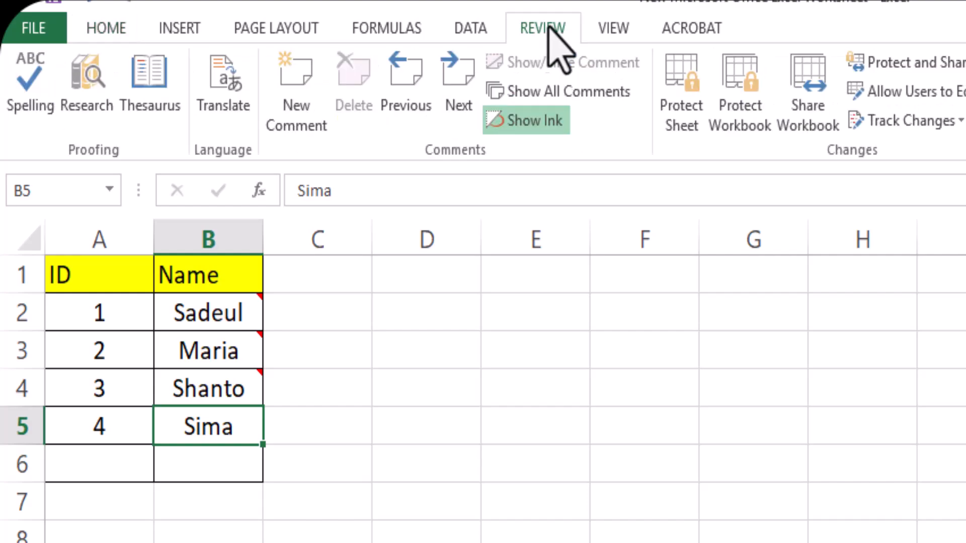
left_click(299, 121)
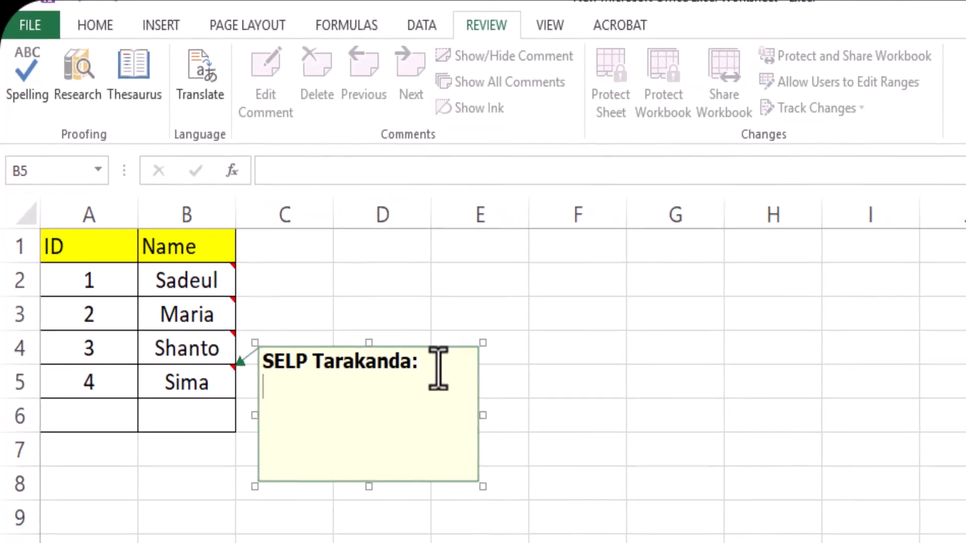
left_click(473, 396)
key("BackSpace")
key("BackSpace")
key("BackSpace")
key("BackSpace")
key("BackSpace")
key("BackSpace")
key("BackSpace")
key("BackSpace")
key("BackSpace")
key("BackSpace")
key("BackSpace")
key("BackSpace")
key("BackSpace")
key("BackSpace")
key("BackSpace")
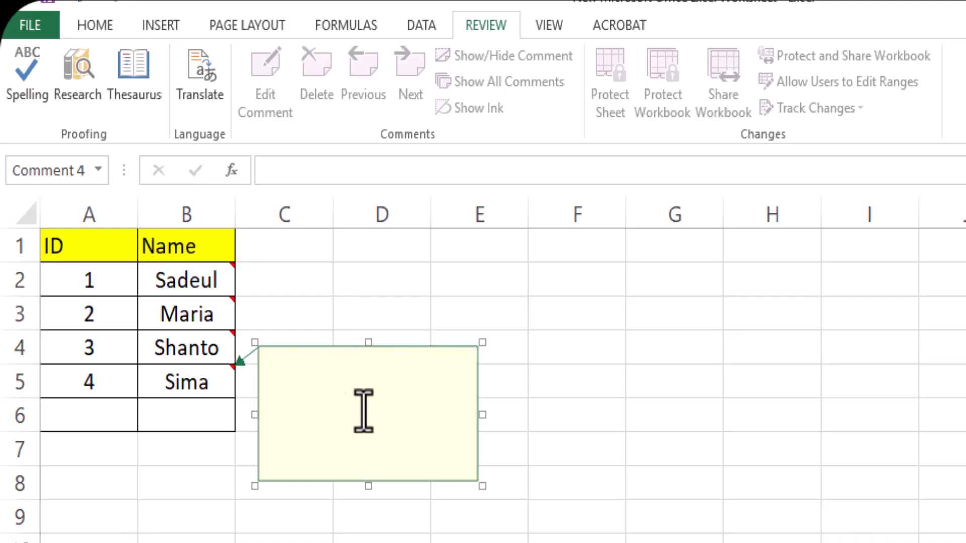
Open the picture fill effects for the fill colour of the B5 comment box
right_click(296, 482)
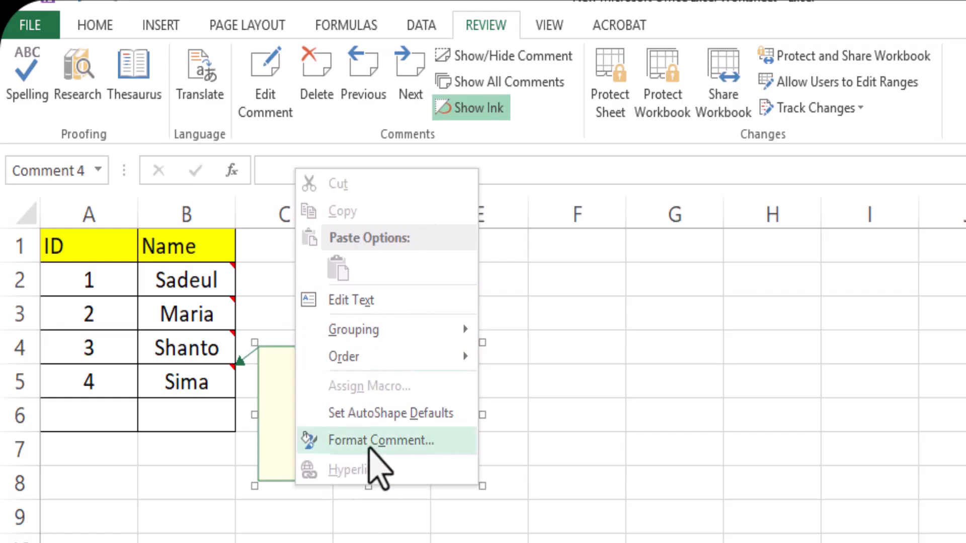
left_click(376, 441)
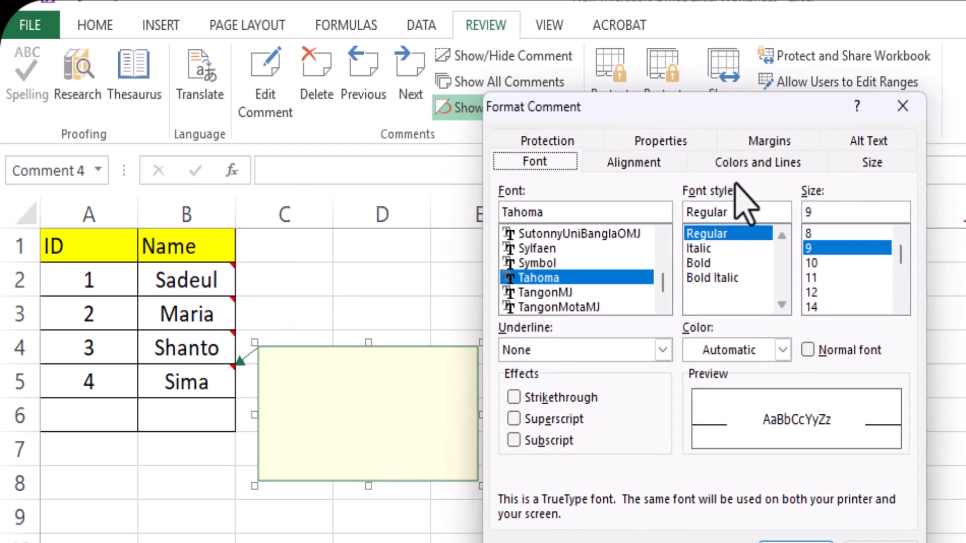
left_click(766, 164)
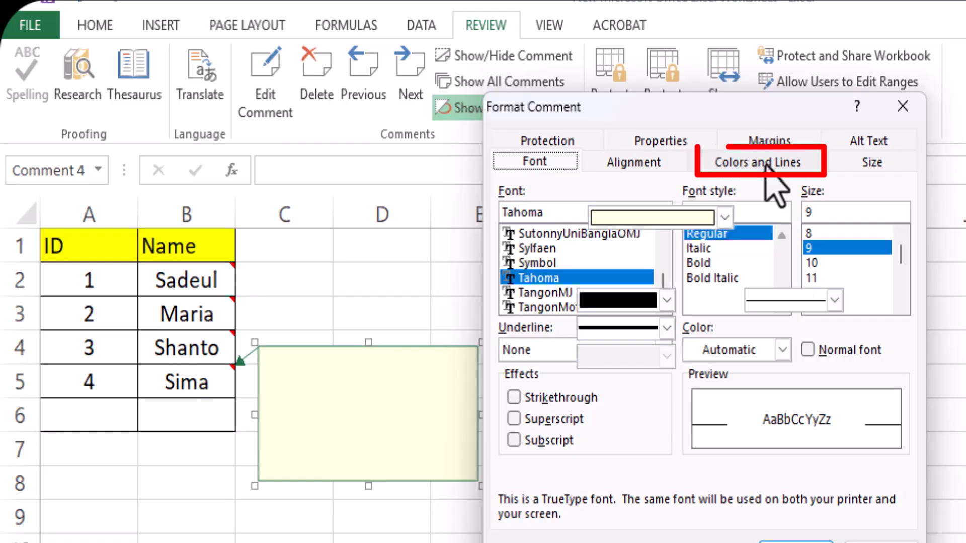
left_click(724, 218)
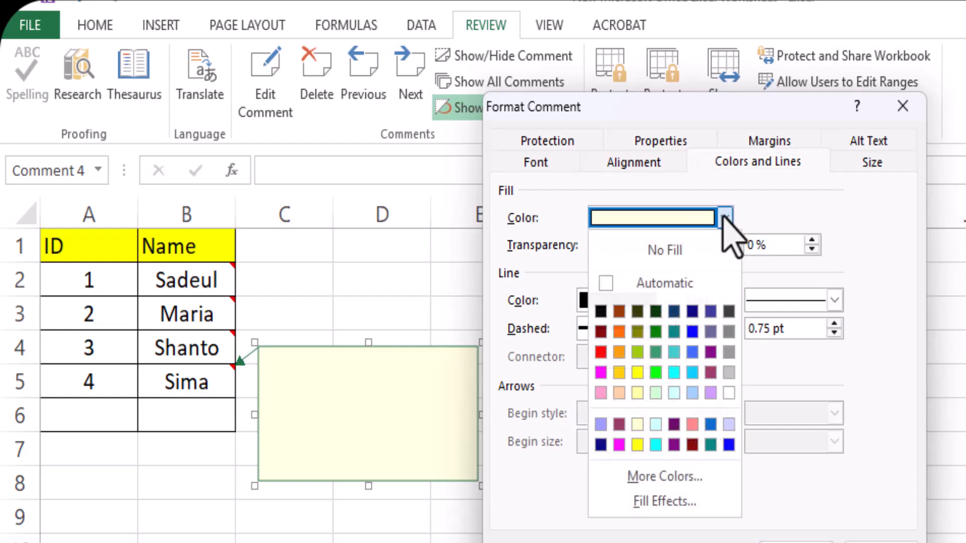
left_click(664, 503)
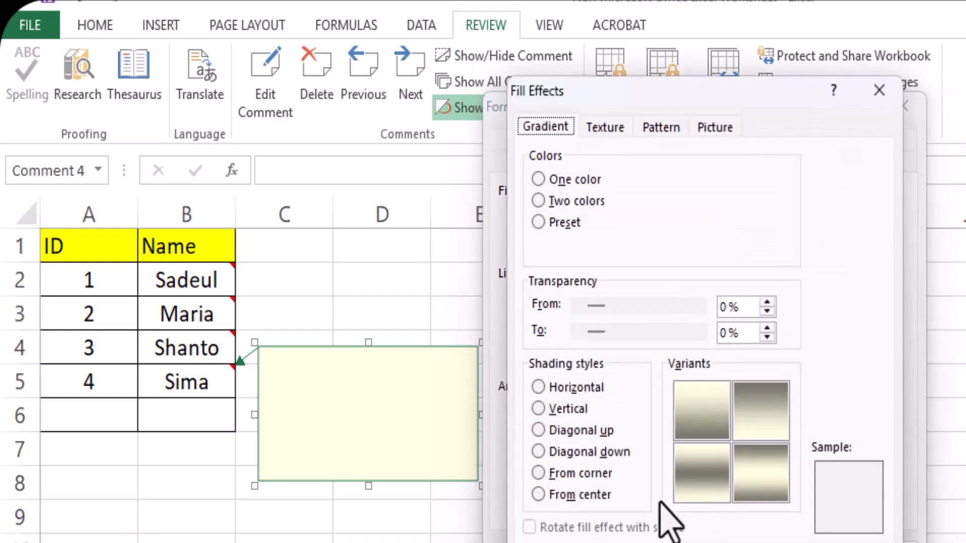
left_click(708, 132)
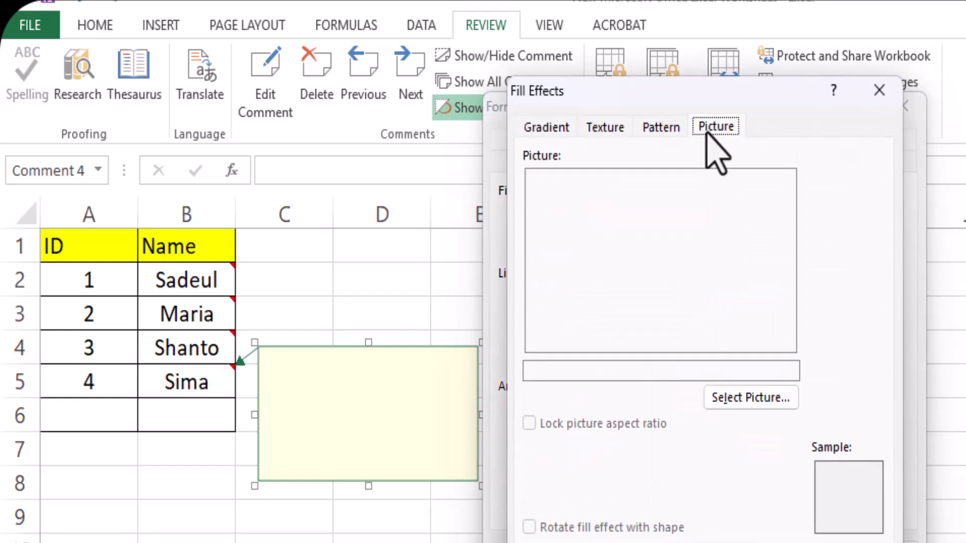
Fill the comment box with picture 117 from the Pic folder on drive D, working offline, and apply the formatting
left_click(744, 399)
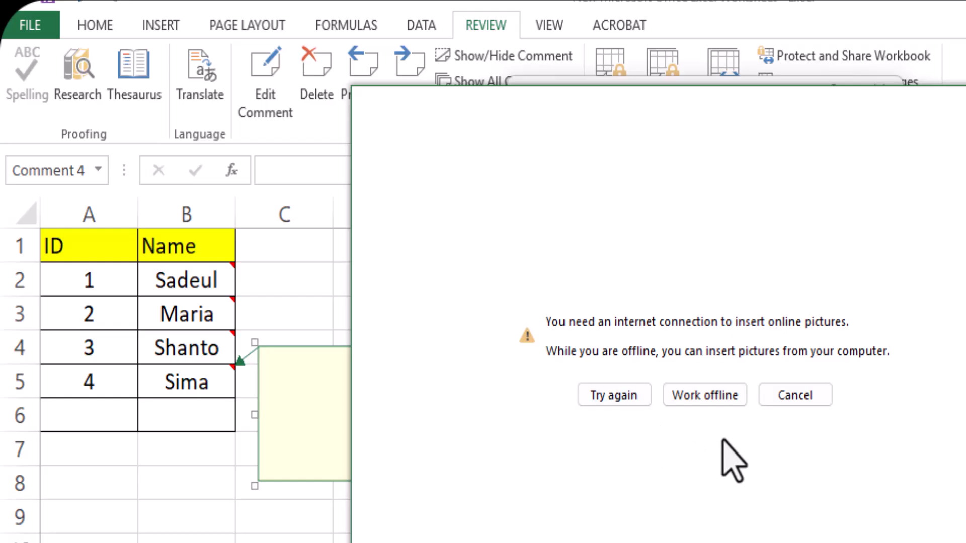
left_click(704, 397)
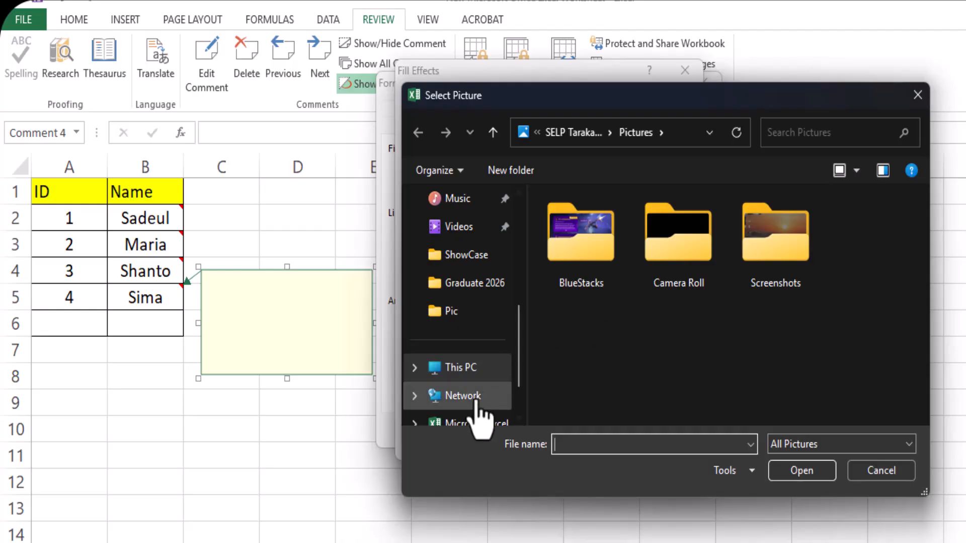
left_click(461, 368)
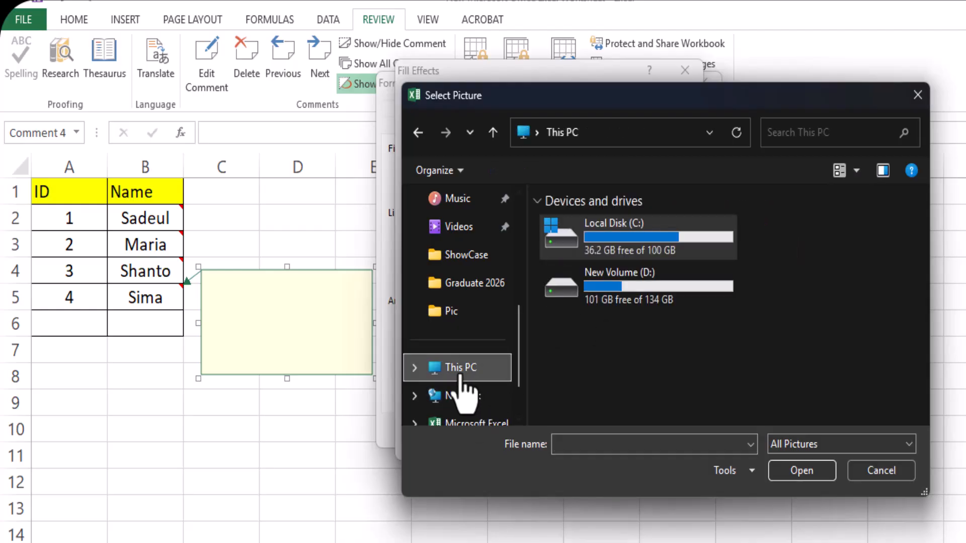
double_click(571, 280)
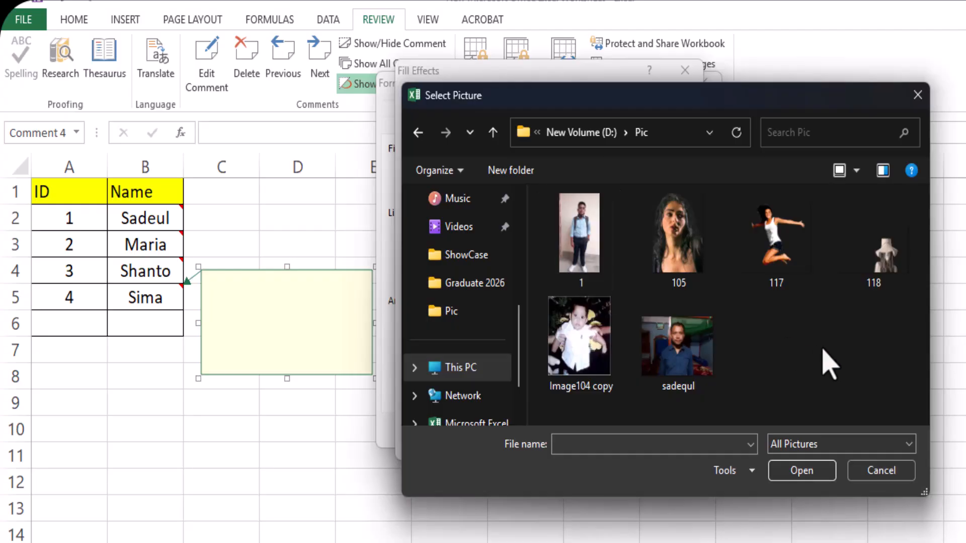
double_click(780, 255)
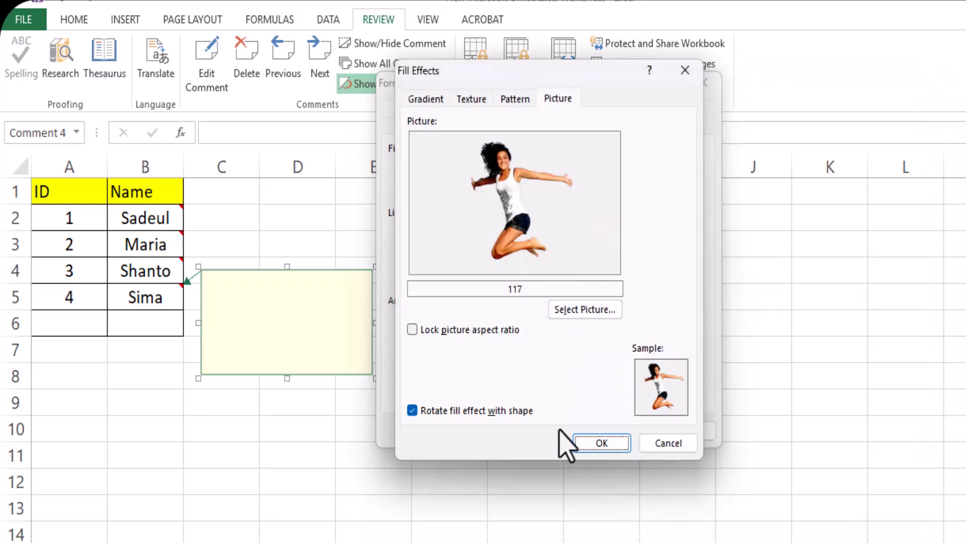
left_click(595, 447)
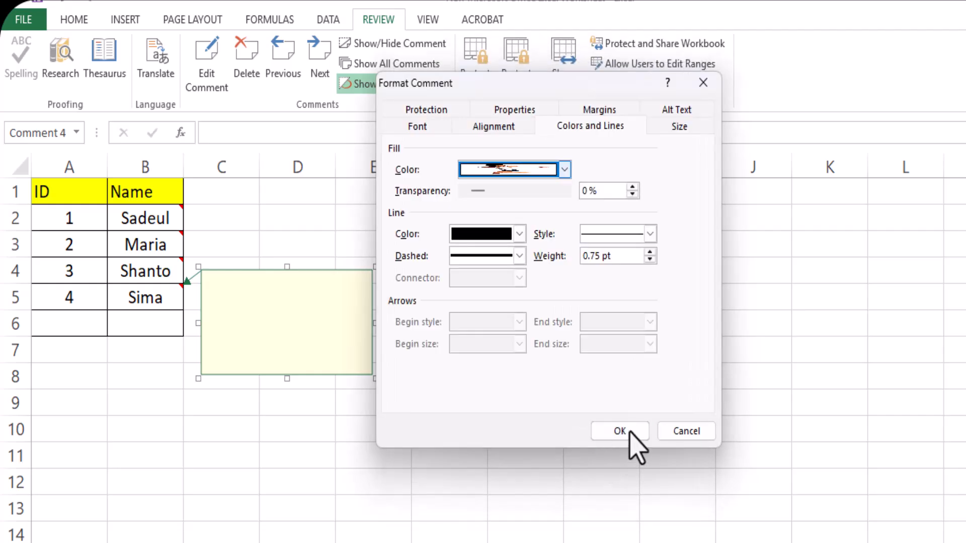
left_click(619, 431)
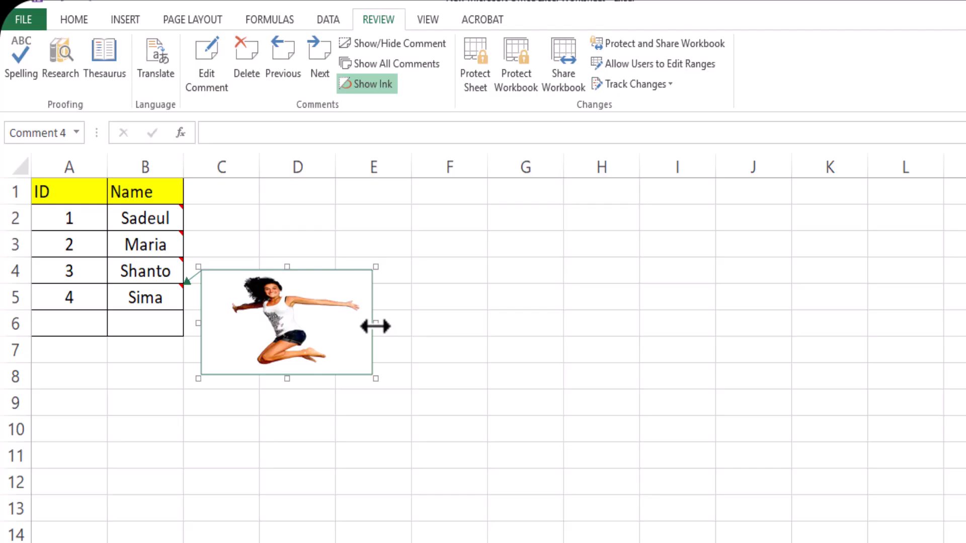
Make the B5 picture comment narrower and shorter, and deselect it
left_click_drag(375, 326, 300, 324)
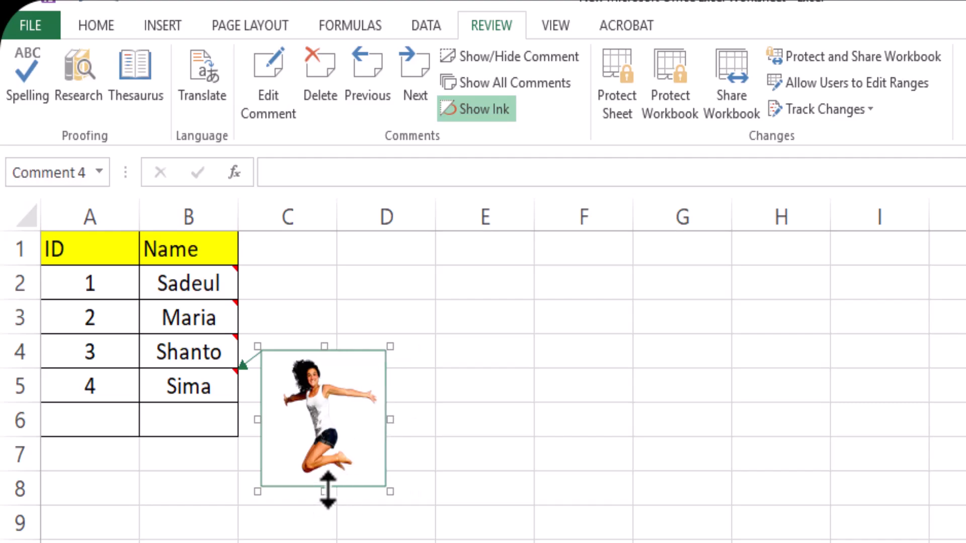
left_click_drag(327, 490, 320, 457)
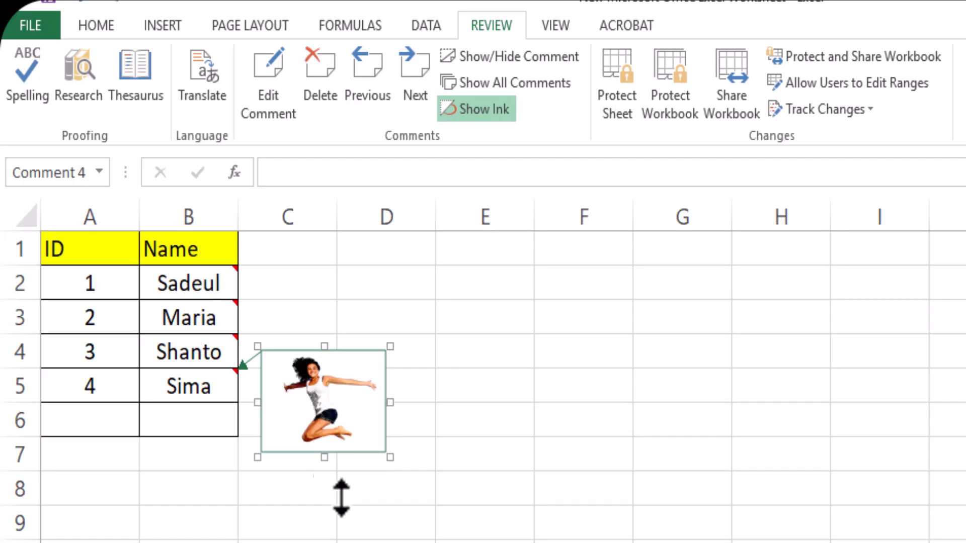
left_click(447, 541)
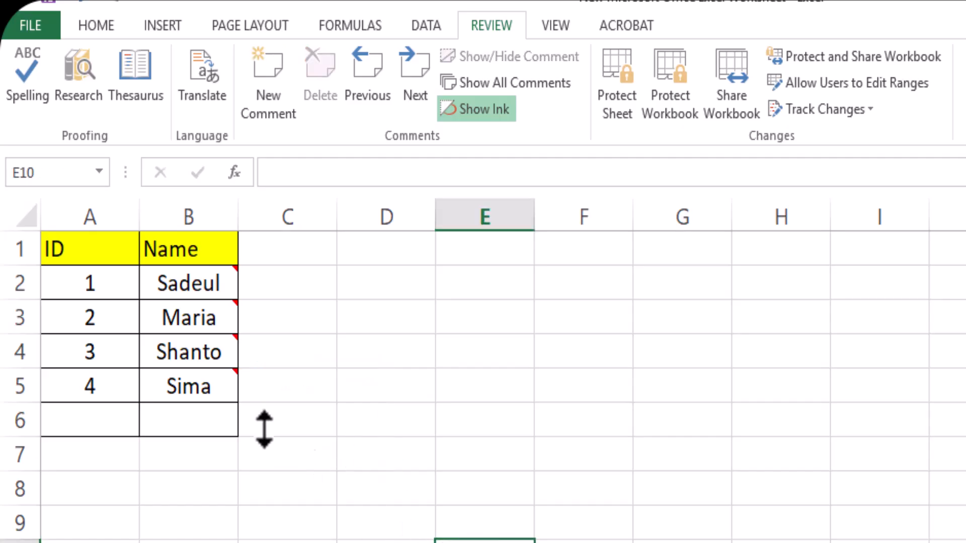
mouse_move(189, 386)
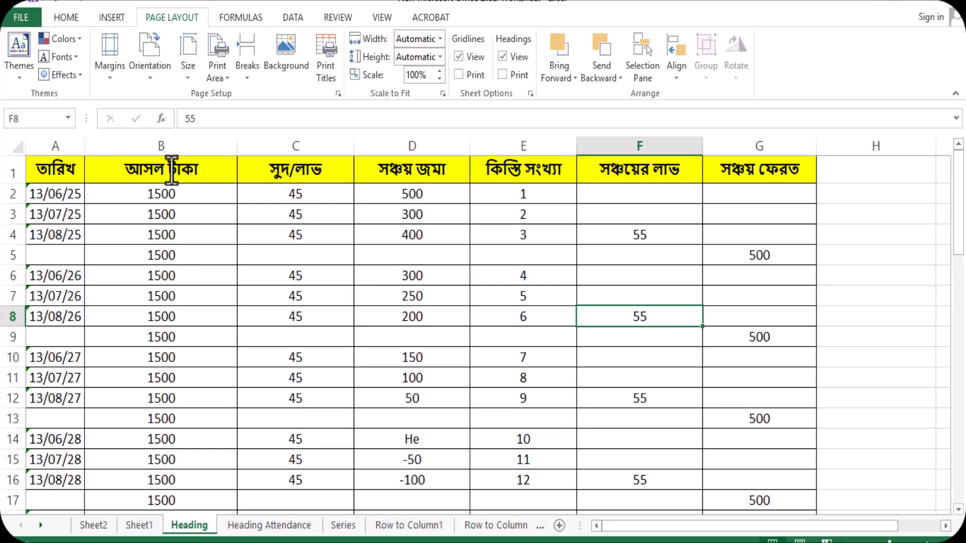
Check pages 1 and 2 of the Heading sheet in the print preview and return to the worksheet
left_click(319, 357)
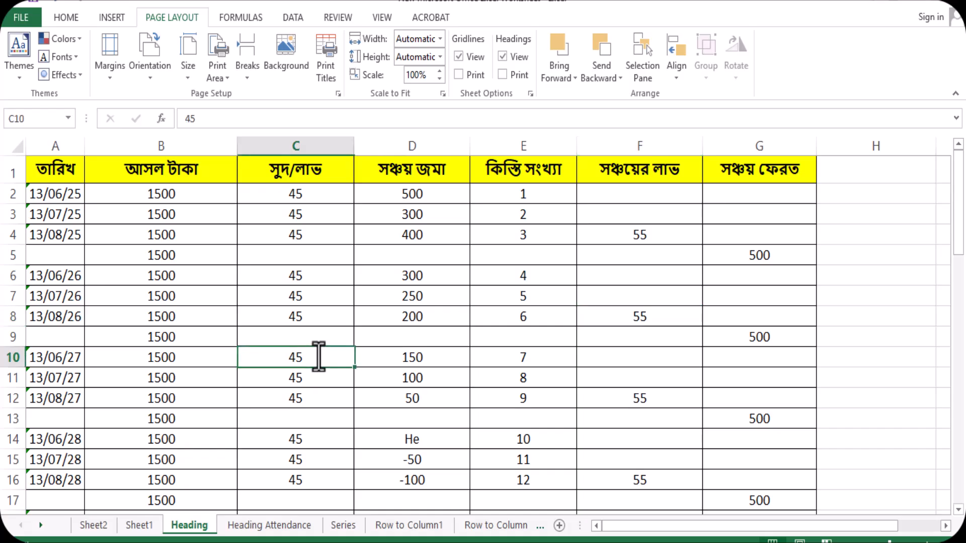
key("ctrl+p")
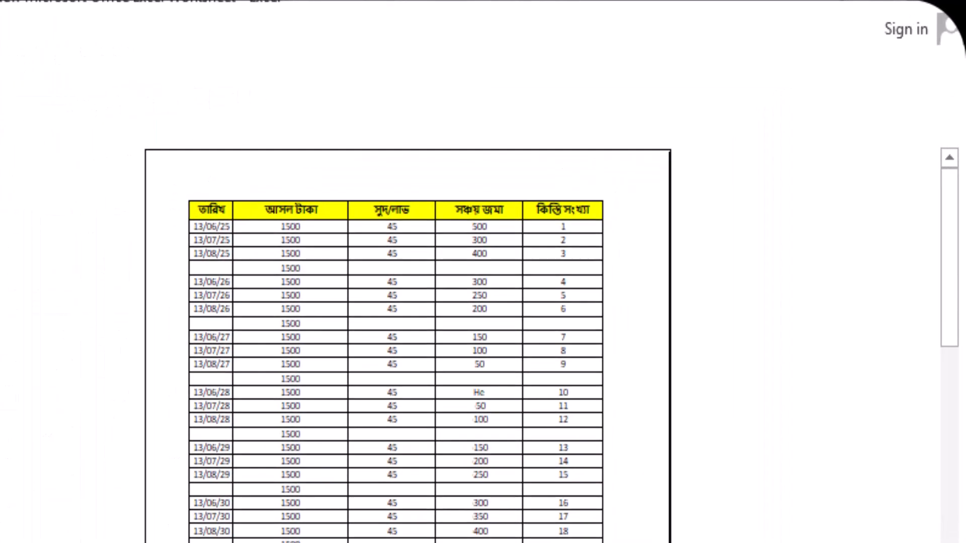
scroll(395, 372, "down", 3)
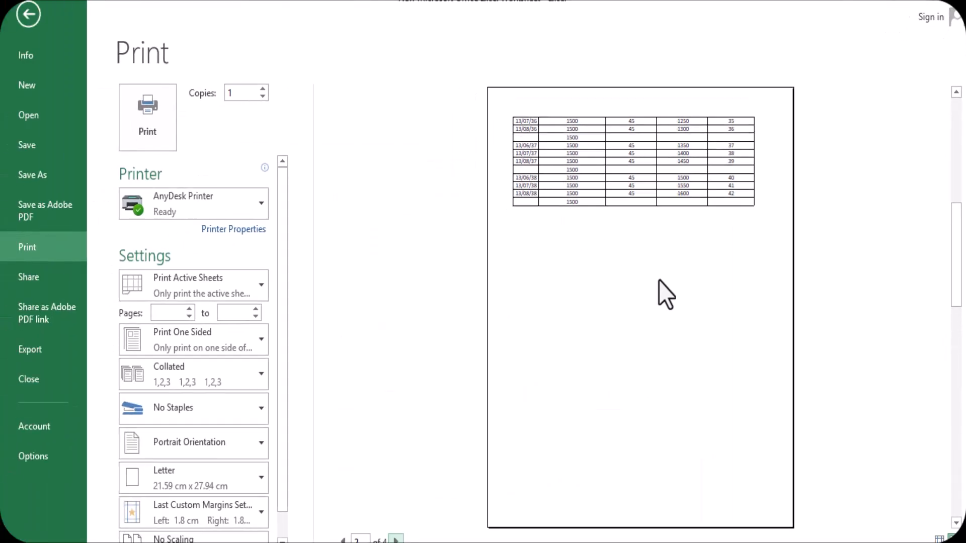
left_click(342, 540)
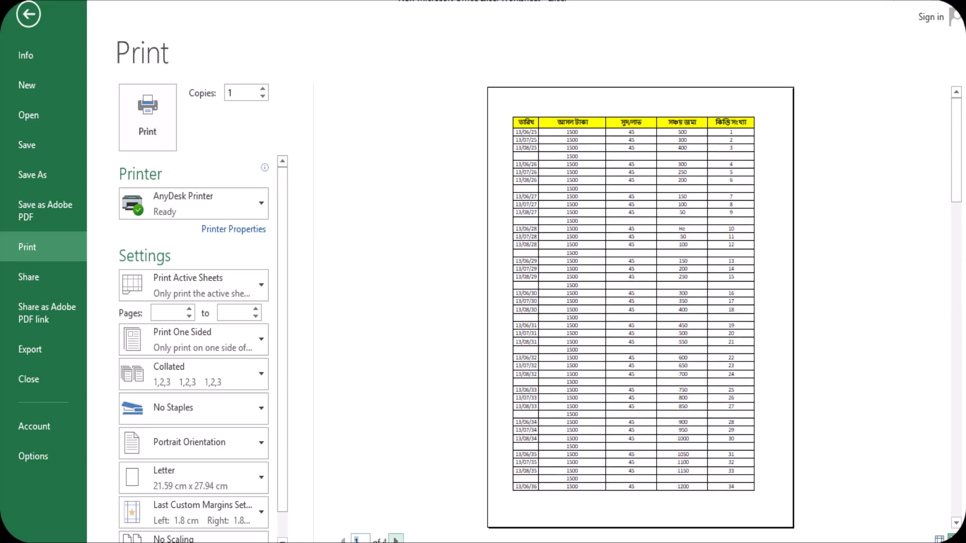
left_click(396, 539)
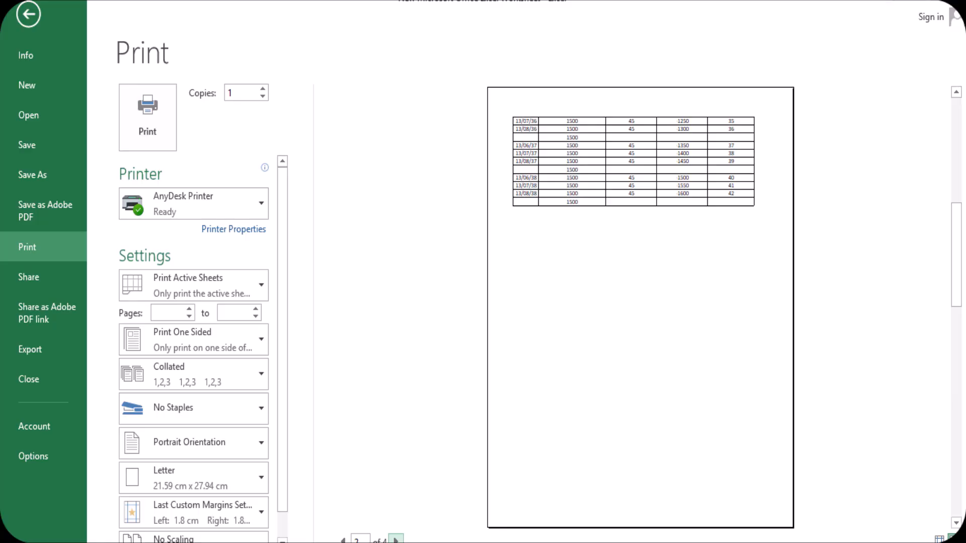
left_click(22, 18)
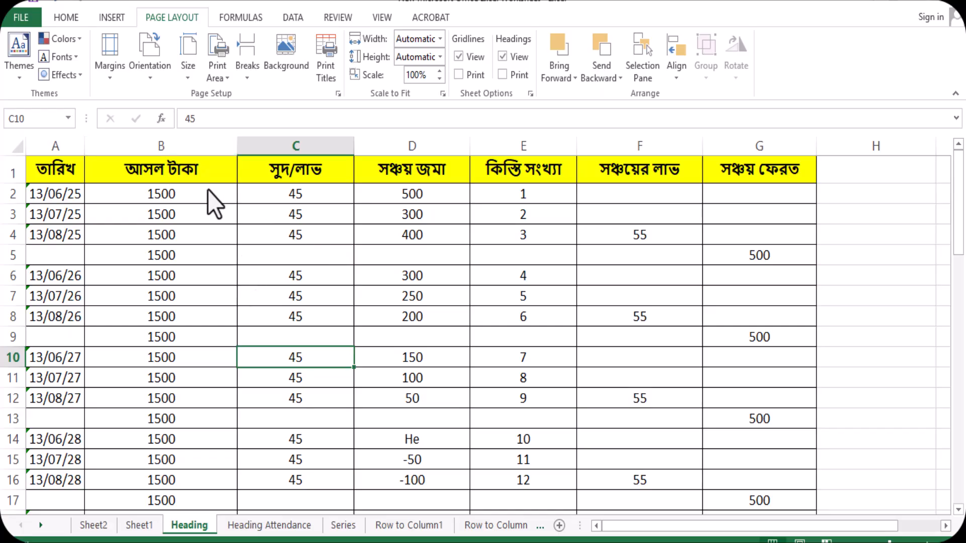
Set row 1 of the Heading sheet to repeat at the top of every printed page
left_click(74, 20)
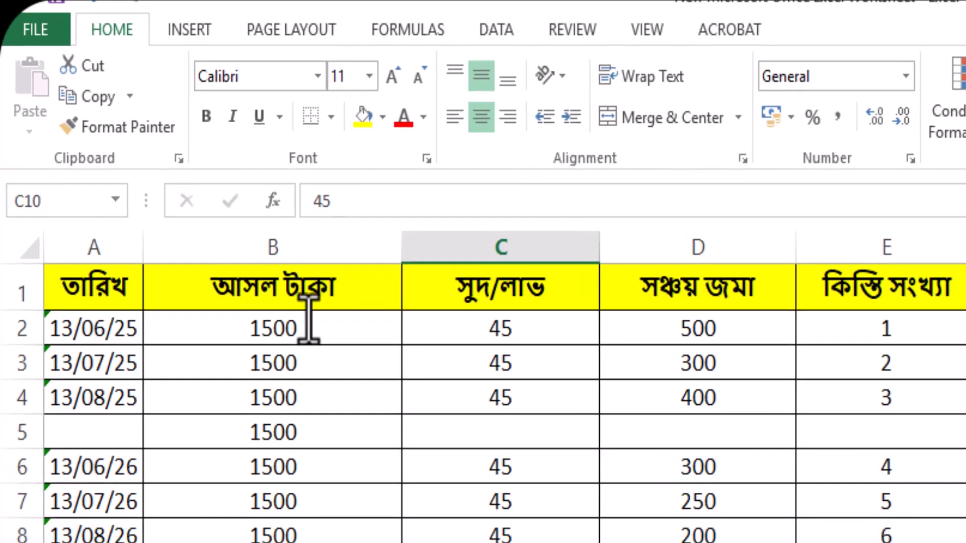
left_click(284, 34)
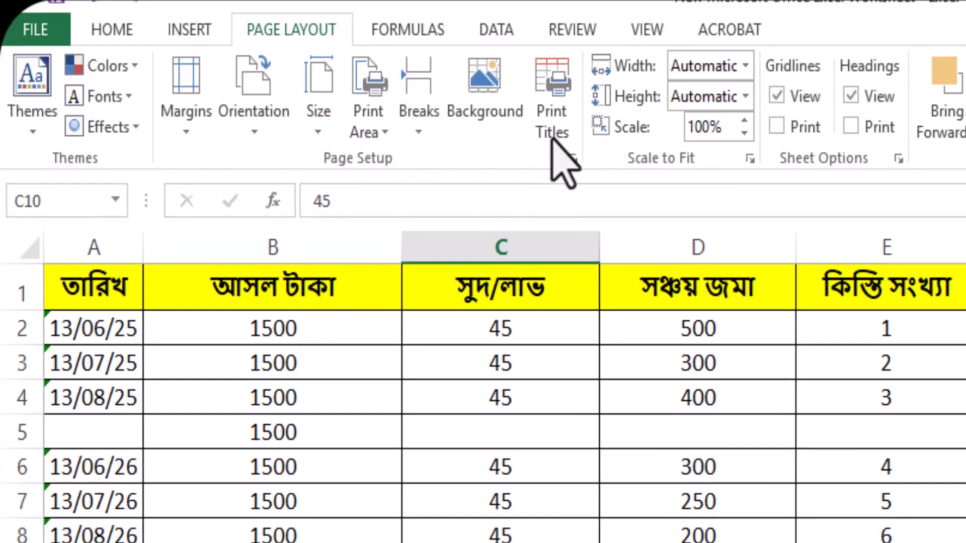
left_click(553, 103)
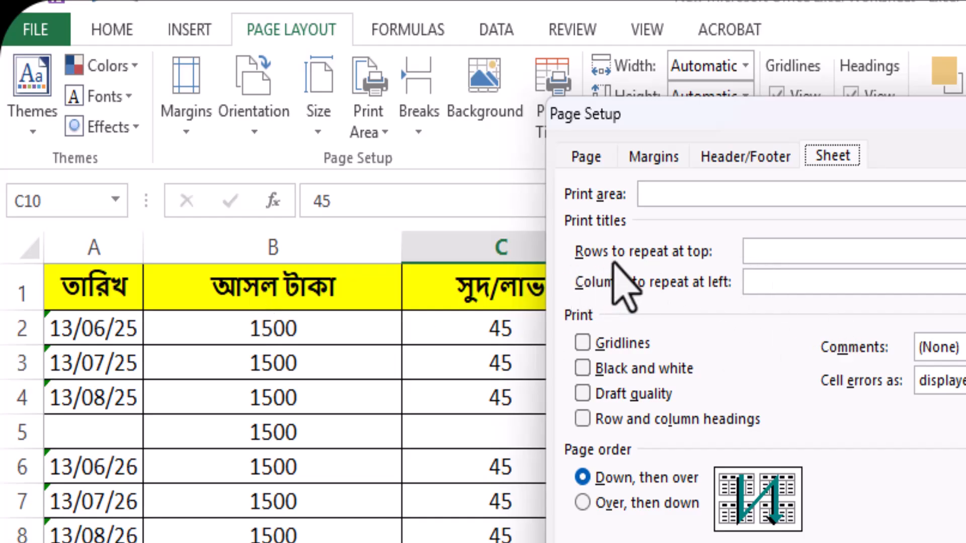
left_click(795, 251)
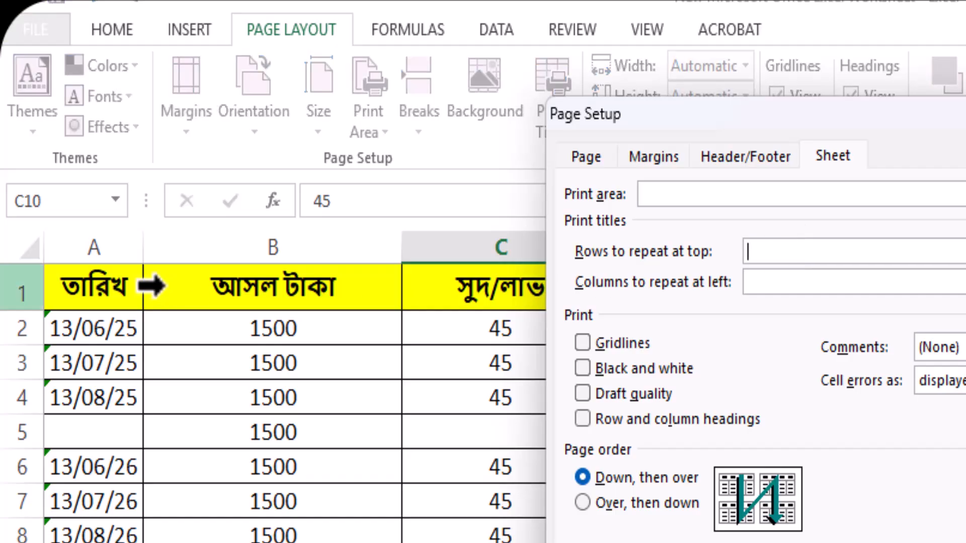
left_click(63, 290)
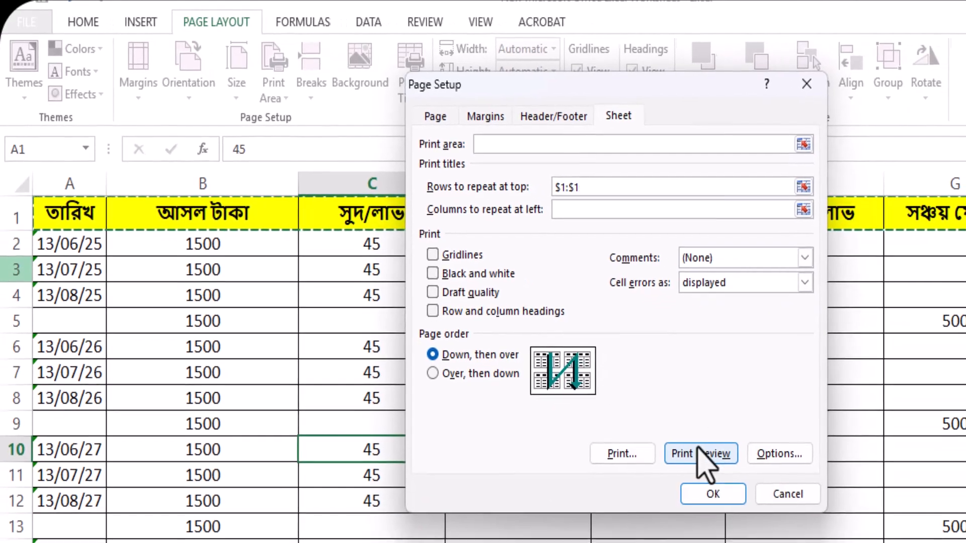
left_click(711, 494)
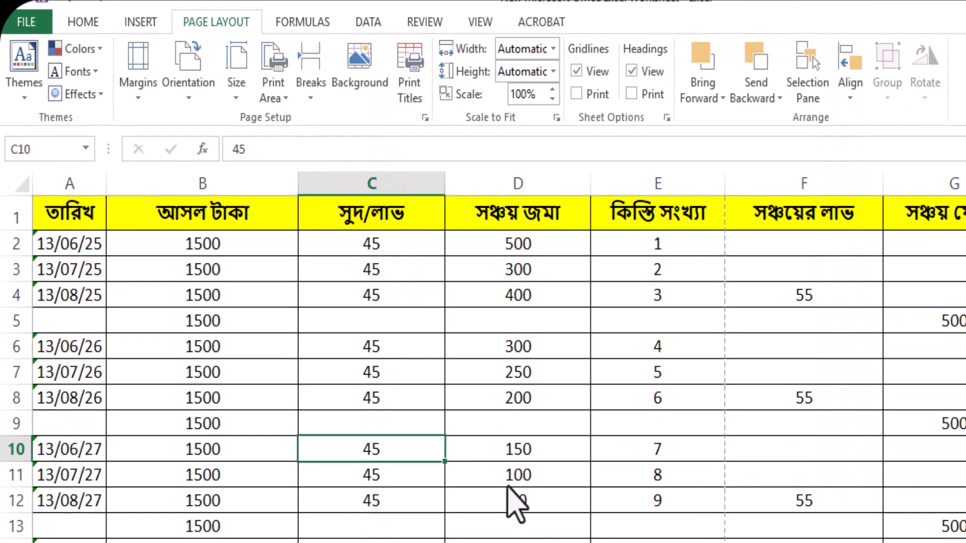
Check the header row across the Heading sheet's pages in the print preview and return to the worksheet
key("ctrl+p")
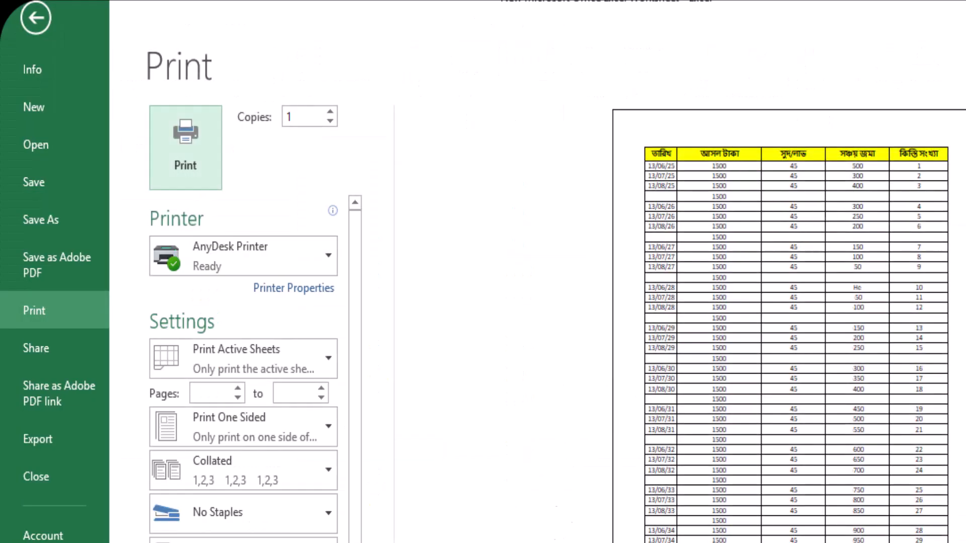
scroll(790, 324, "down", 1)
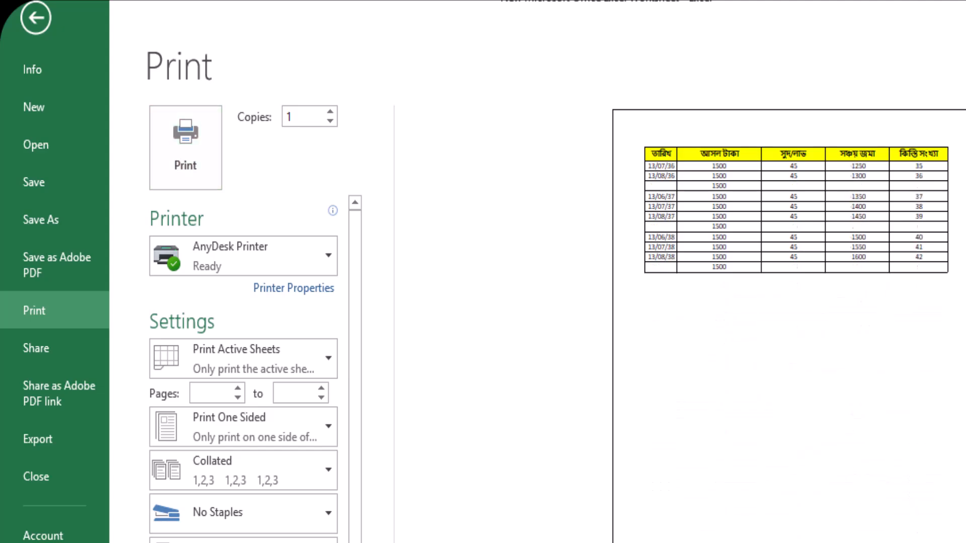
key("Escape")
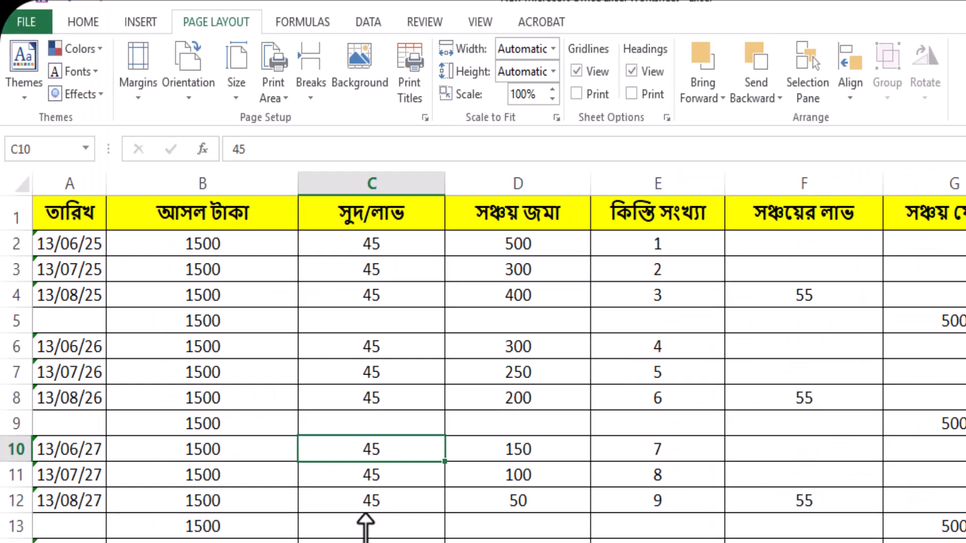
Switch to the Heading Attendance sheet, check its first two pages in the print preview, and return to the worksheet
left_click(375, 542)
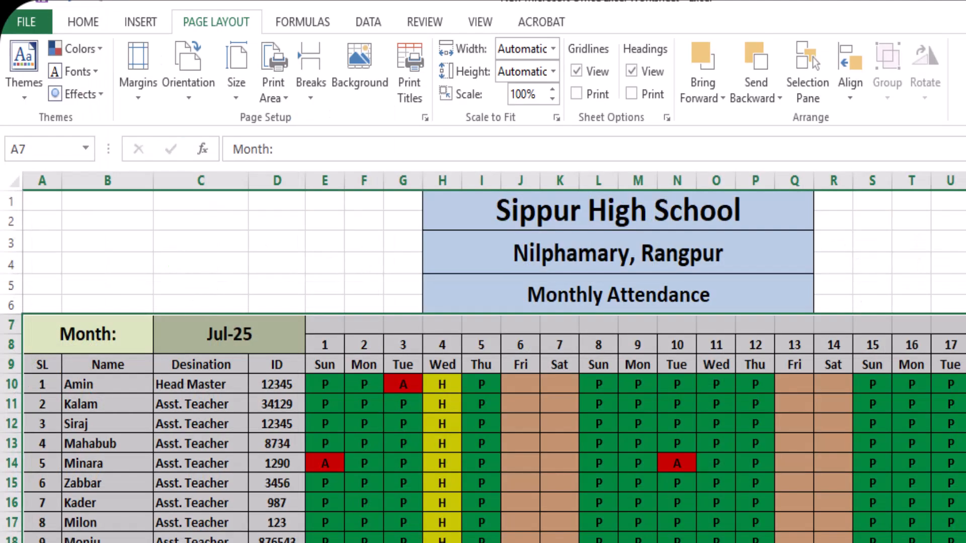
left_click(362, 286)
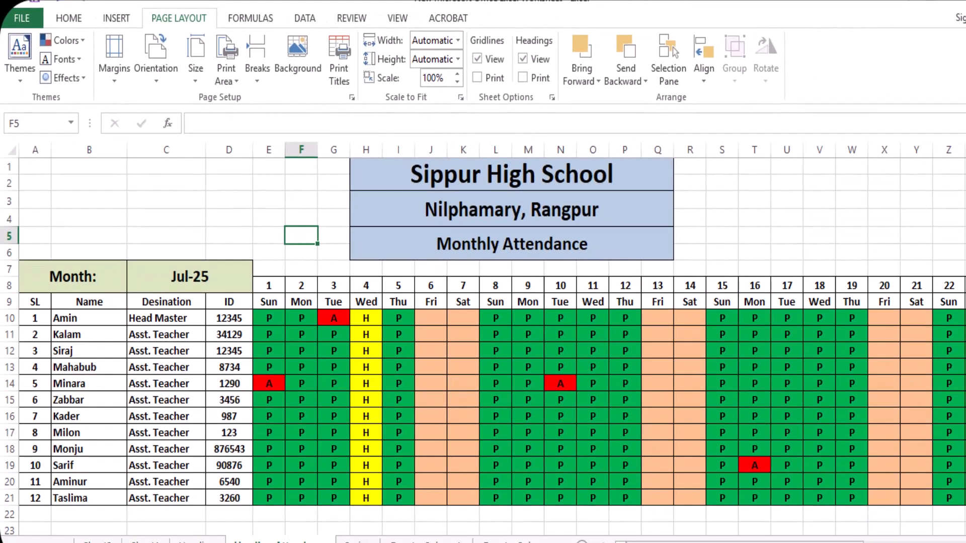
mouse_move(744, 542)
left_mouse_down()
mouse_move(854, 542)
mouse_move(739, 542)
left_mouse_up()
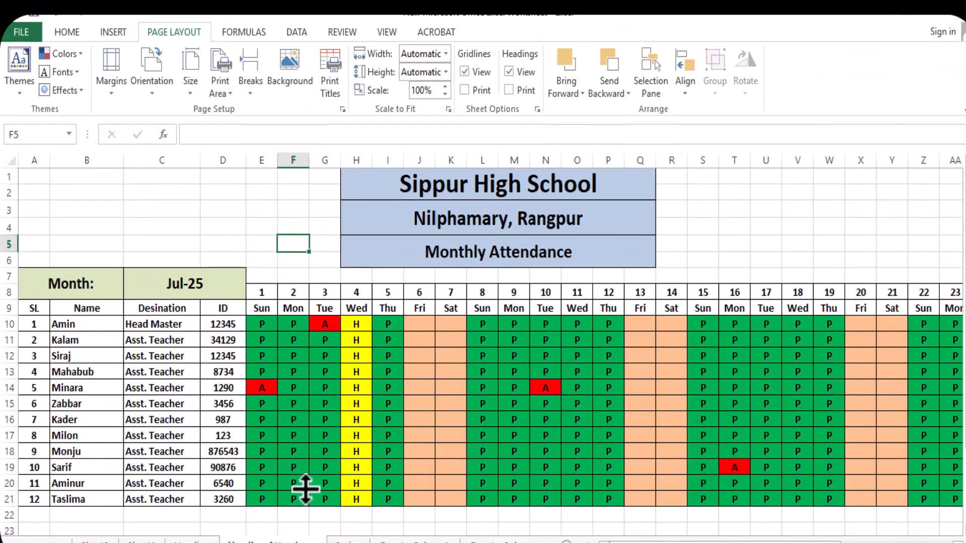
key("ctrl+p")
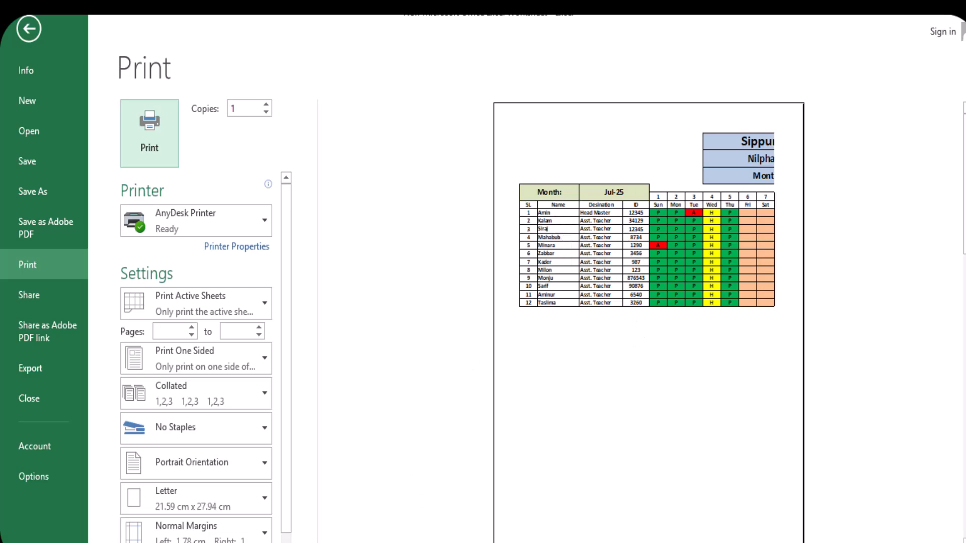
left_click(400, 542)
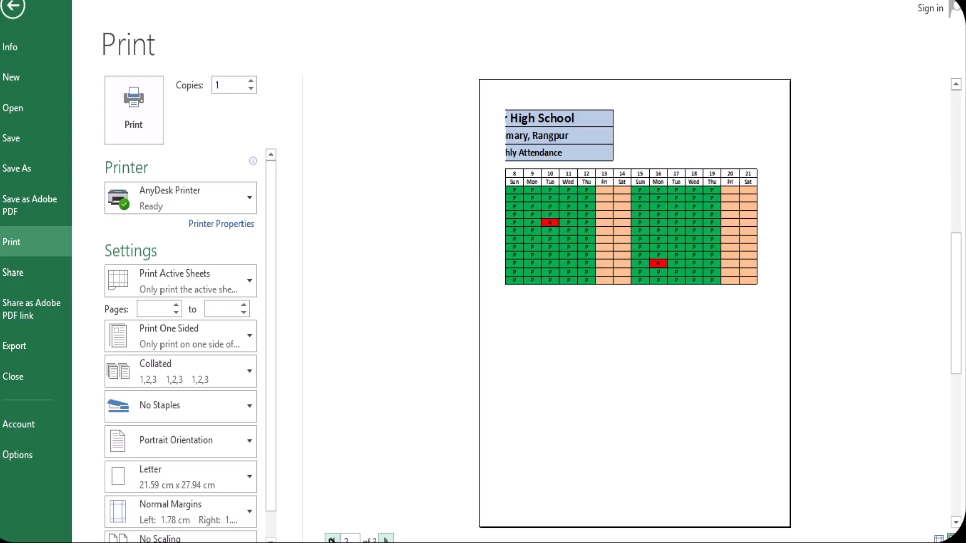
left_click(332, 540)
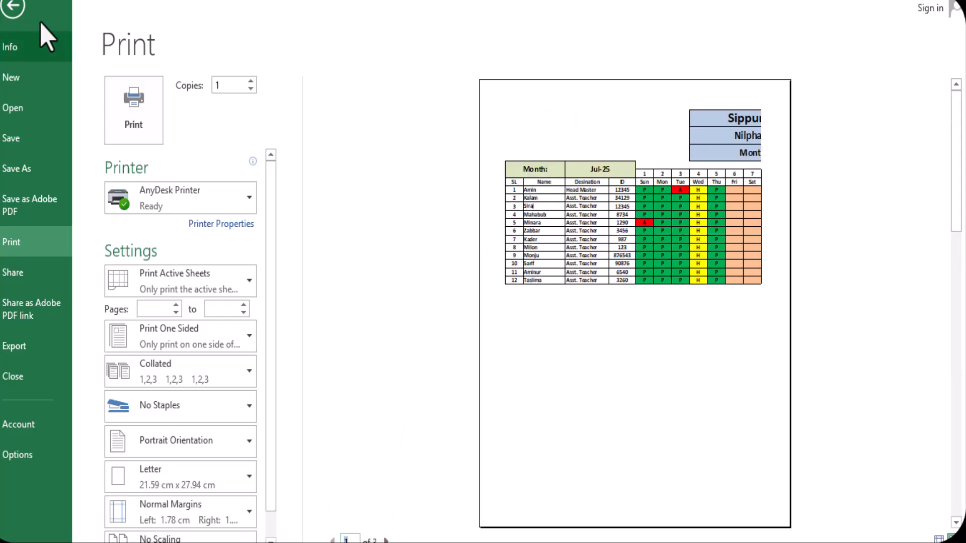
left_click(12, 8)
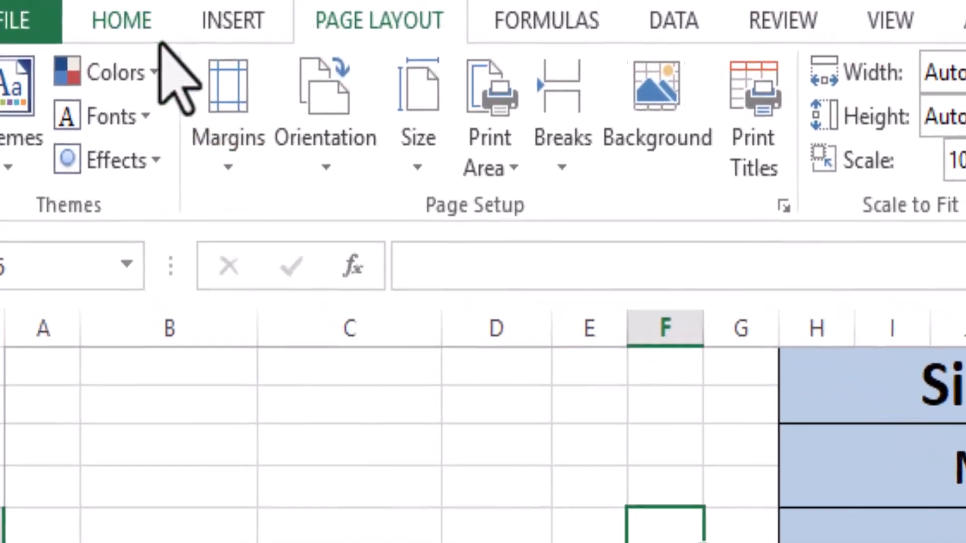
Set columns A to D of the Heading Attendance sheet to repeat at the left of every printed page
left_click(57, 10)
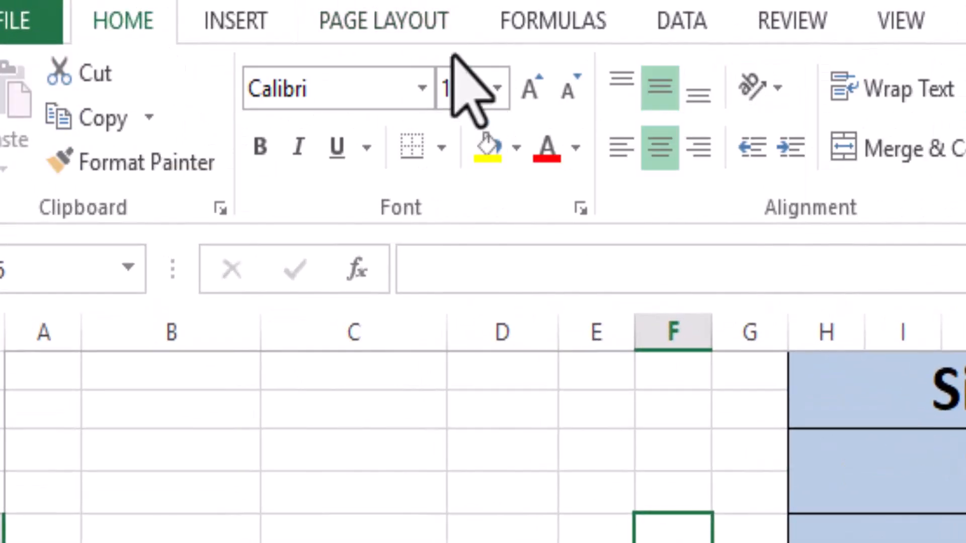
left_click(417, 32)
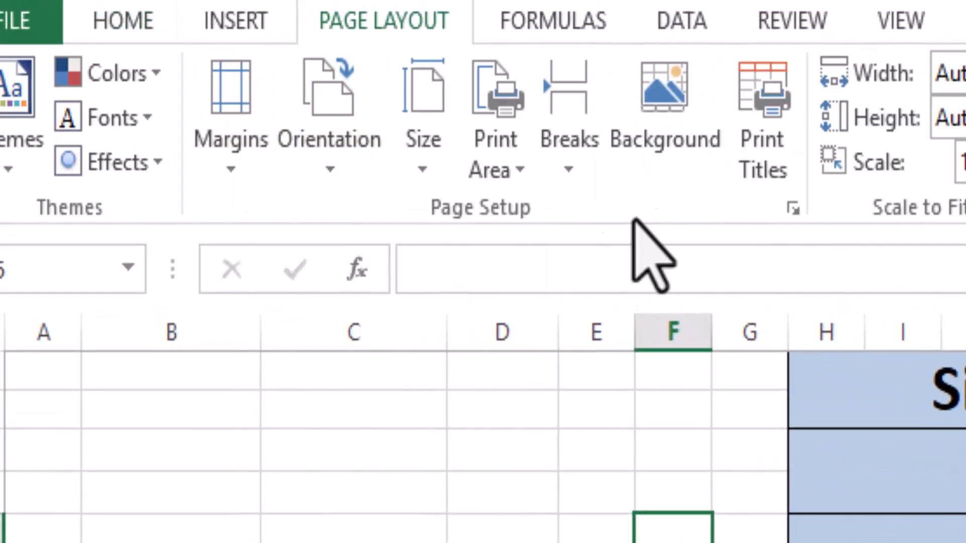
left_click(772, 151)
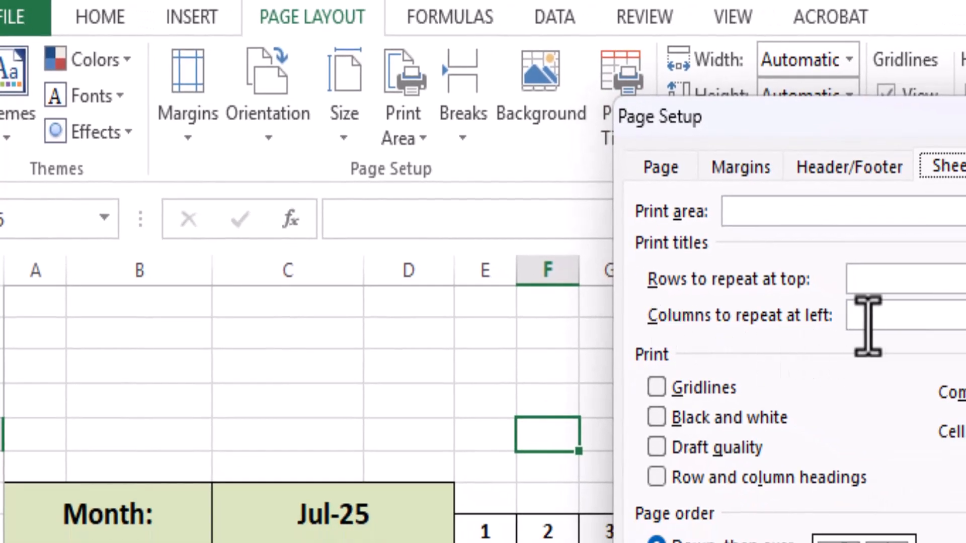
left_click(871, 322)
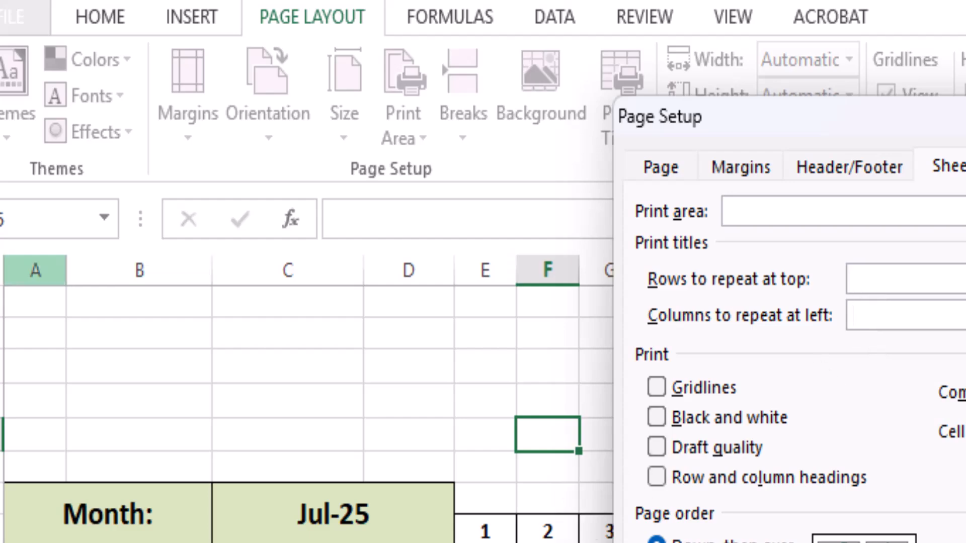
left_click_drag(35, 270, 139, 270)
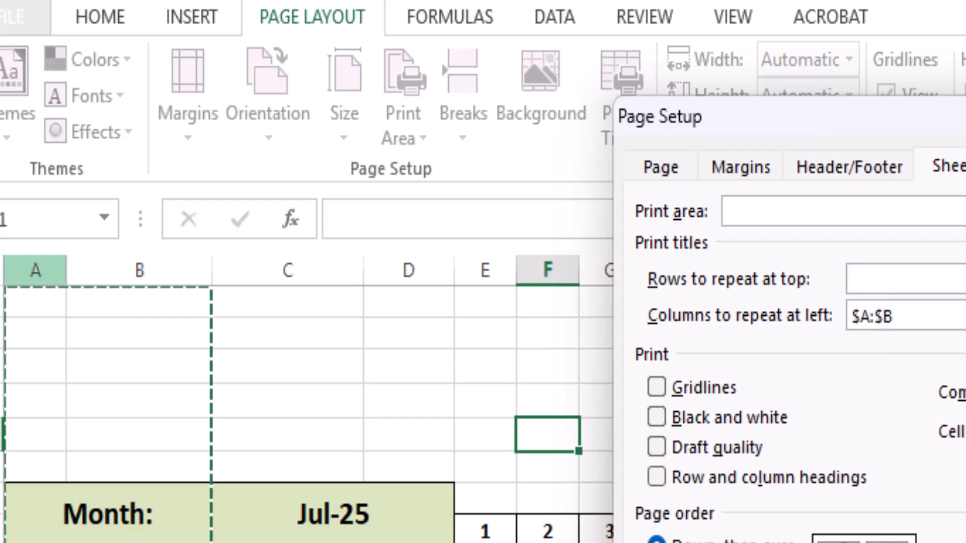
left_click_drag(35, 538, 196, 303)
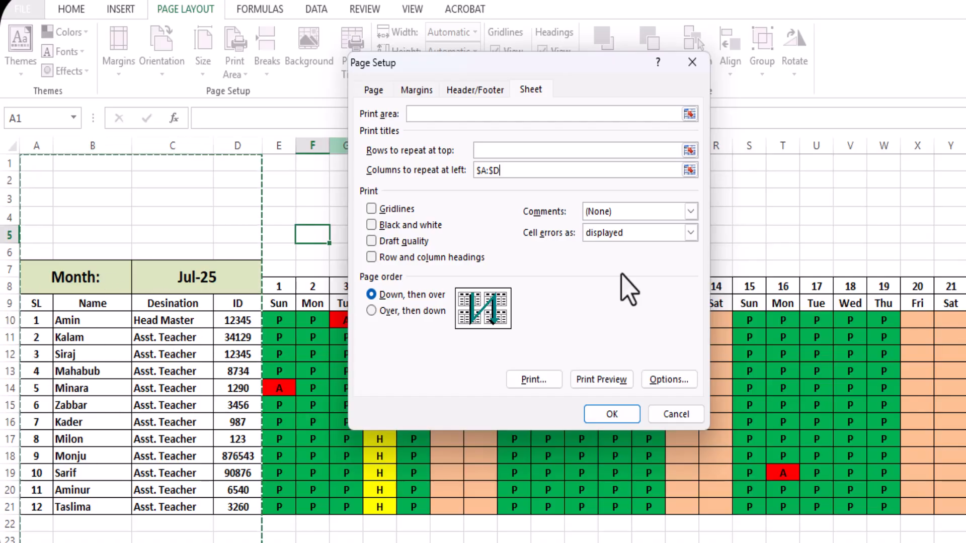
left_click(600, 415)
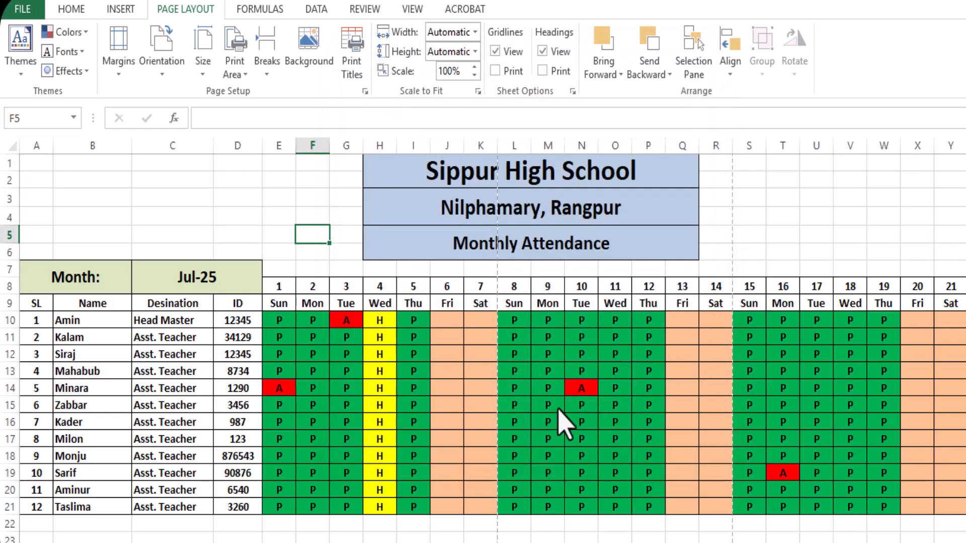
Check the repeated columns on the first three attendance pages in the print preview and return to the worksheet
key("ctrl+p")
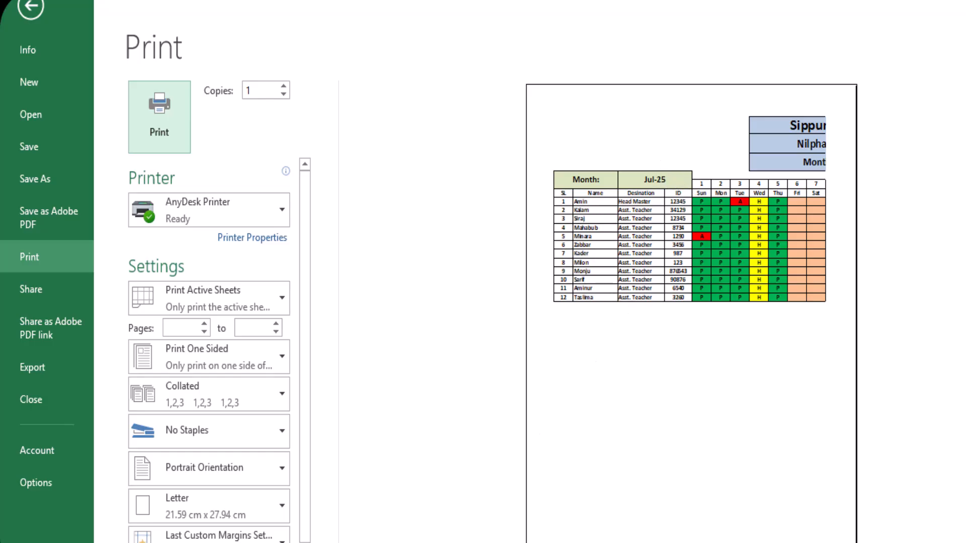
left_click(423, 542)
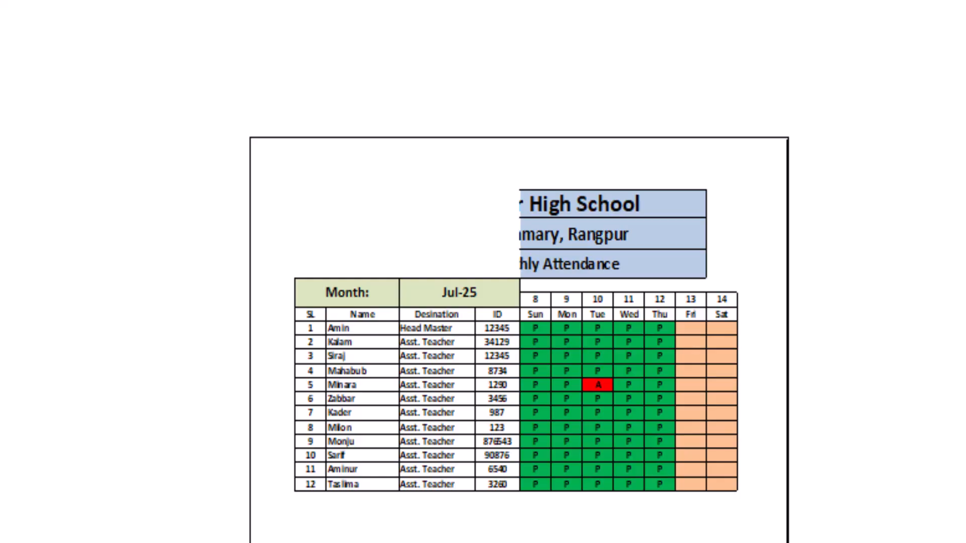
key("Page_Down")
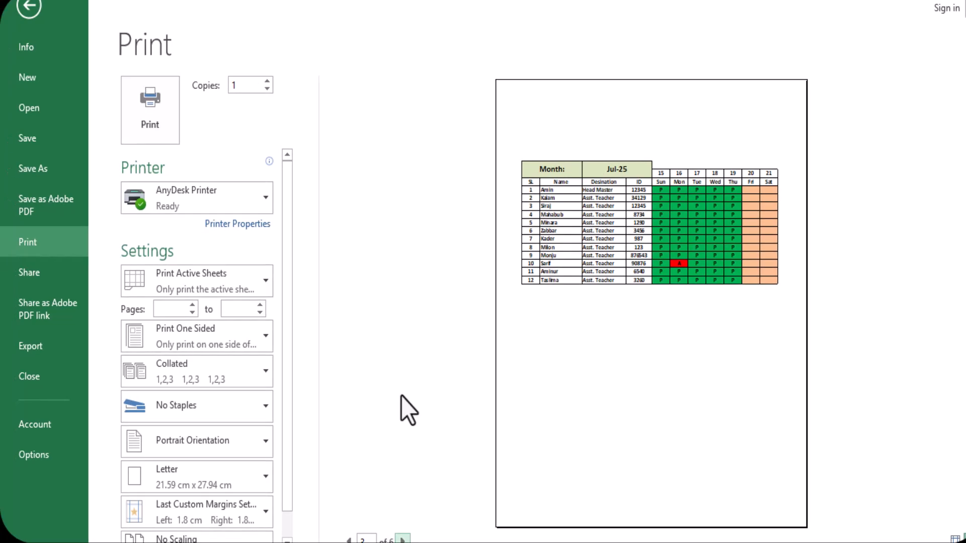
left_click(30, 12)
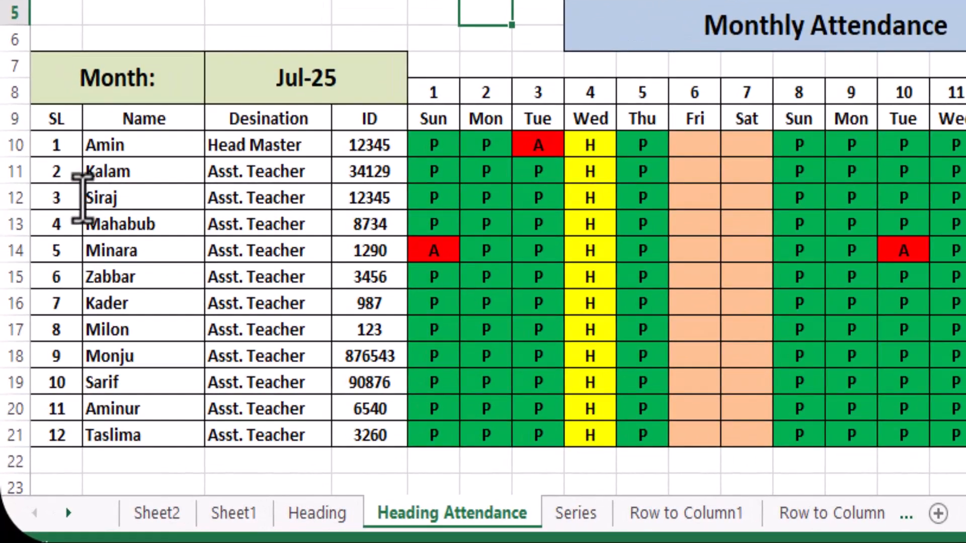
Set the range A13:I17 of the attendance sheet as the print area and open the print preview
left_click(72, 197)
mouse_move(71, 197)
left_mouse_down()
mouse_move(221, 181)
mouse_move(338, 221)
mouse_move(342, 279)
left_mouse_up()
left_click(62, 222)
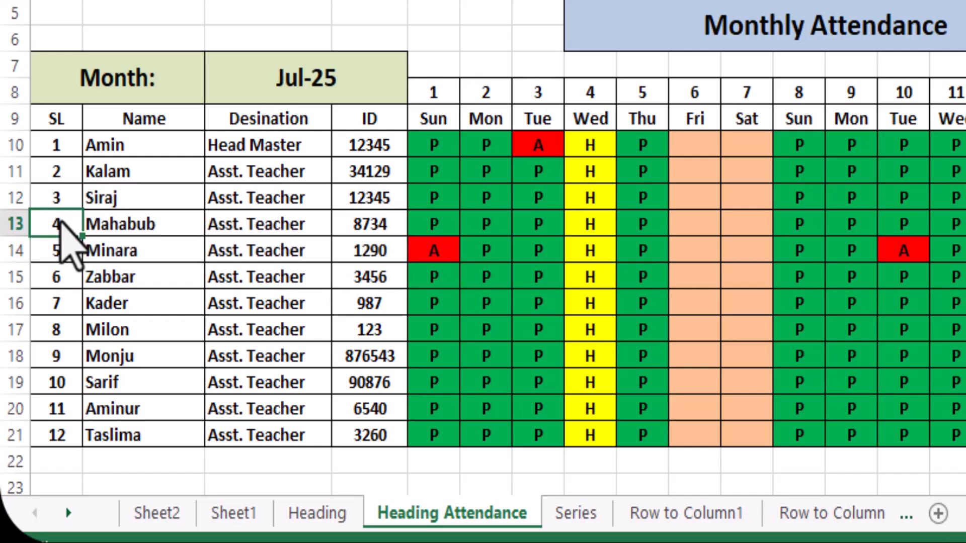
left_click_drag(58, 222, 603, 309)
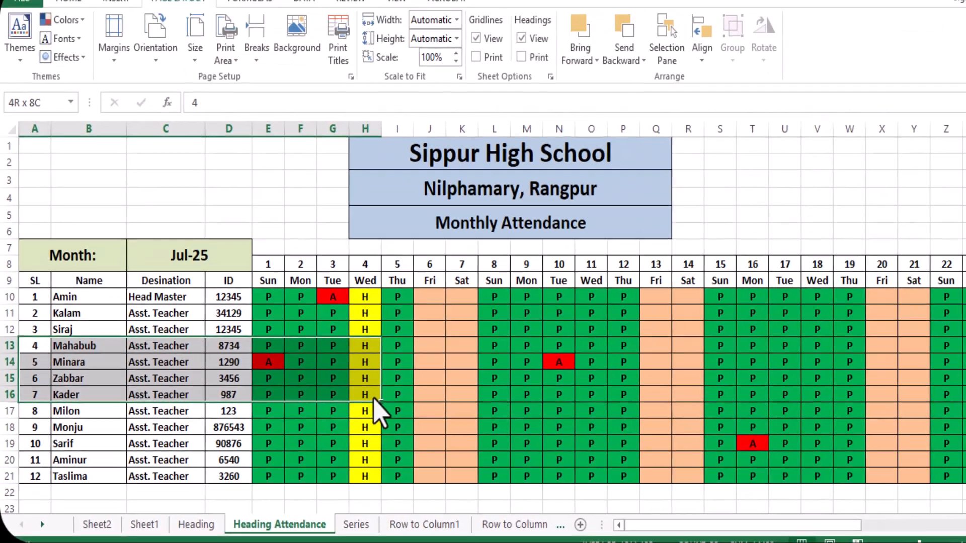
mouse_move(374, 398)
left_mouse_down()
mouse_move(385, 411)
mouse_move(372, 415)
left_mouse_up()
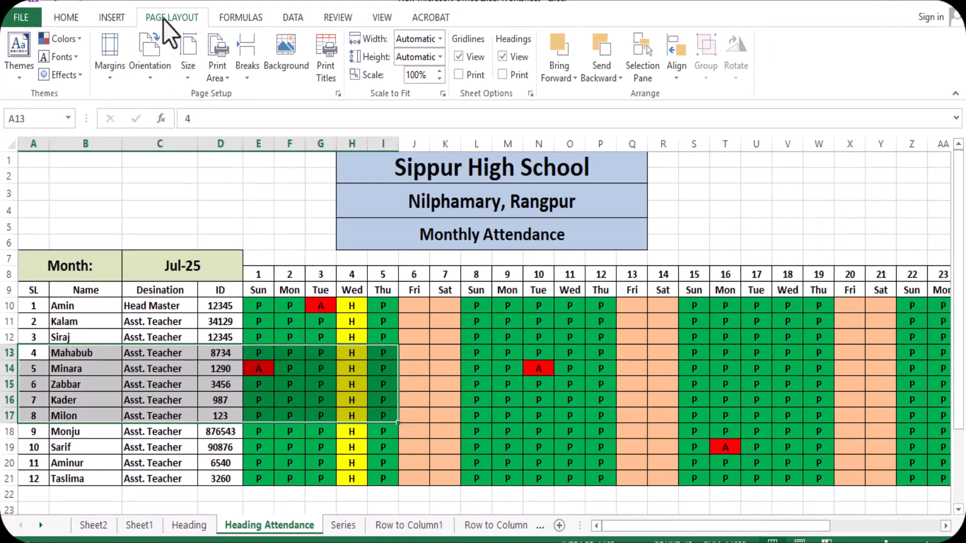
left_click(66, 17)
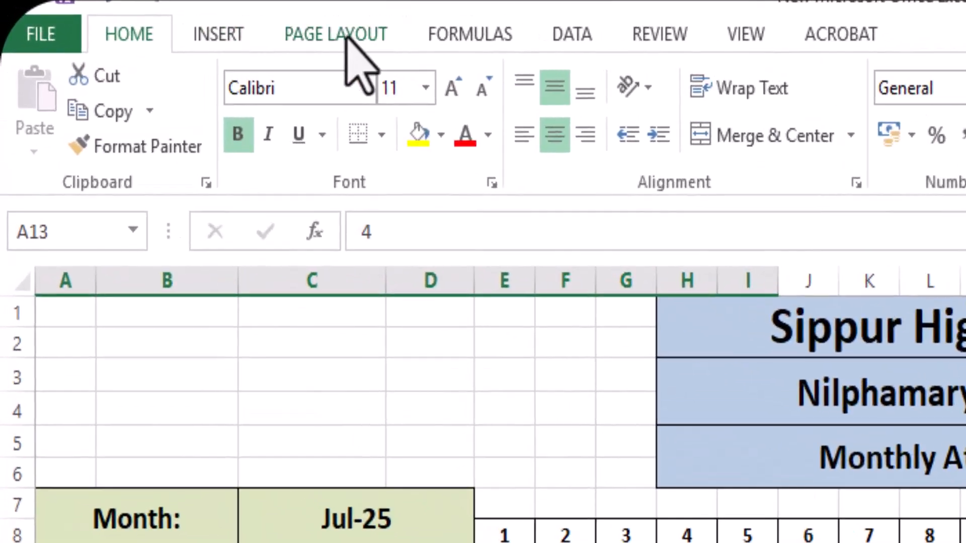
left_click(290, 32)
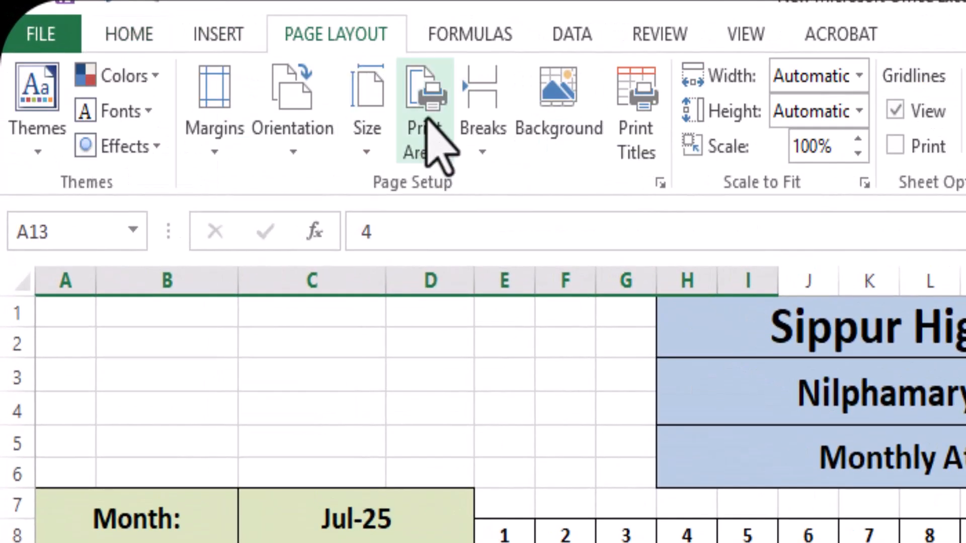
left_click(427, 120)
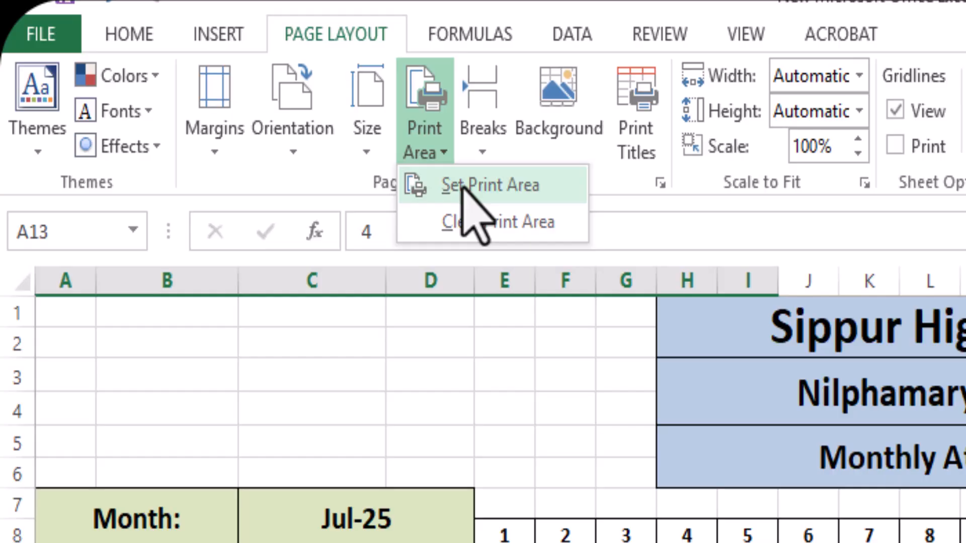
left_click(461, 187)
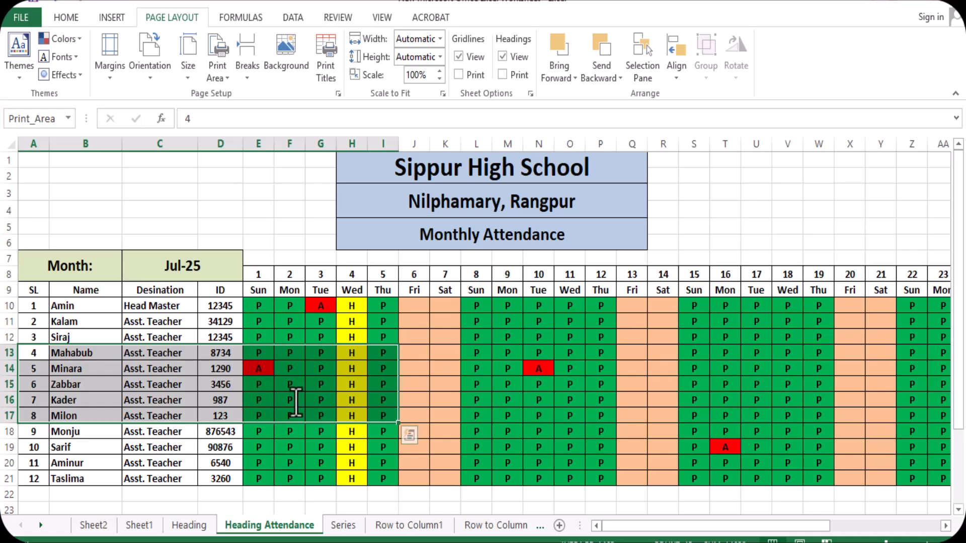
key("ctrl+p")
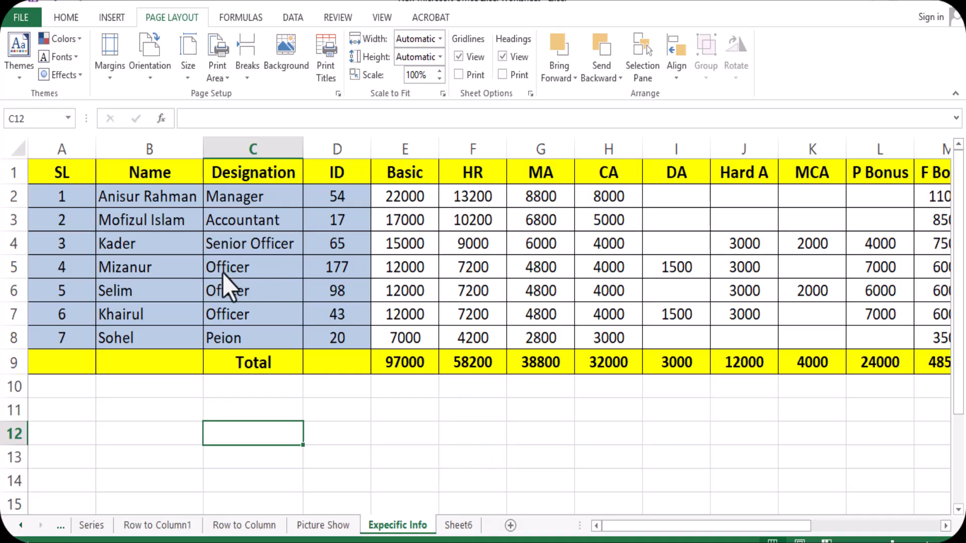
Show the Clipboard pane beside the Expecific Info sheet
left_click(67, 201)
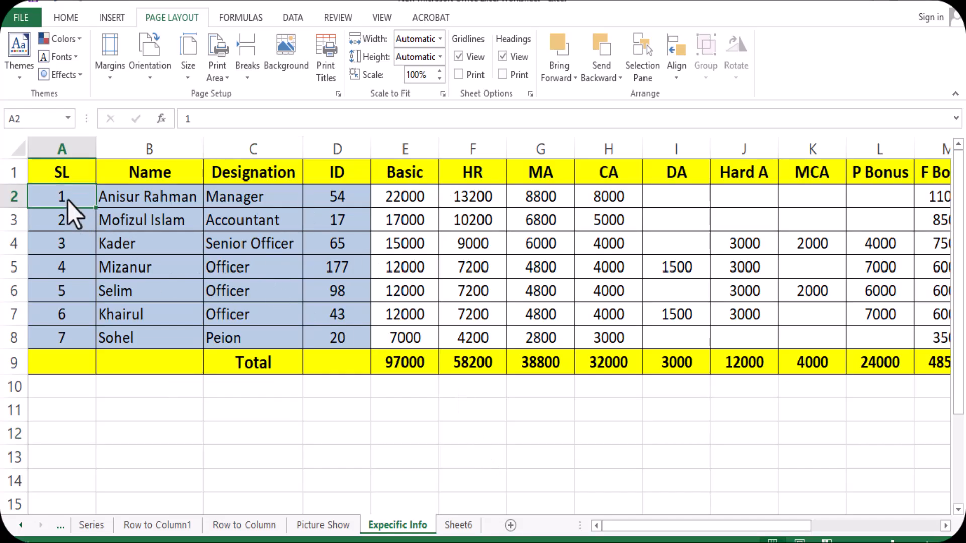
left_click(80, 267, "ctrl")
left_click(83, 322, "ctrl")
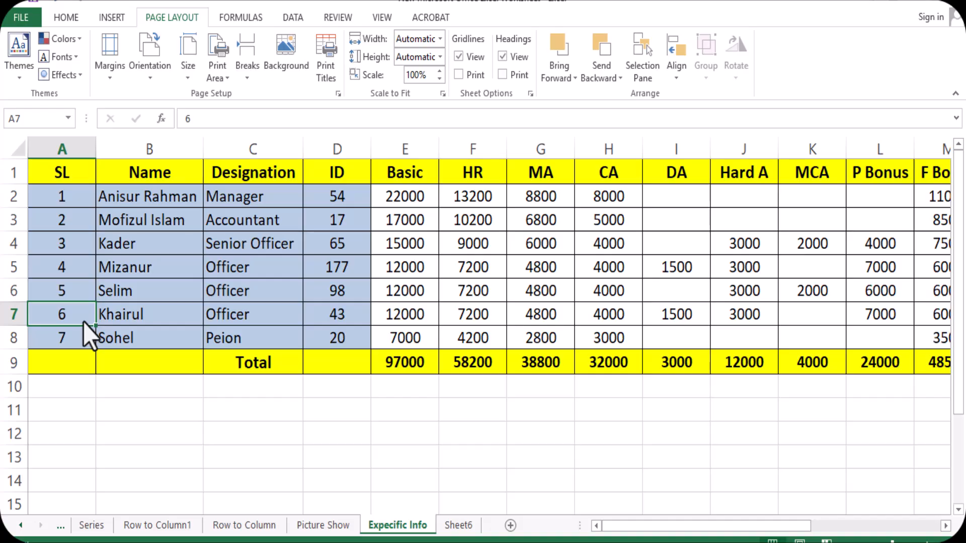
left_click(65, 19)
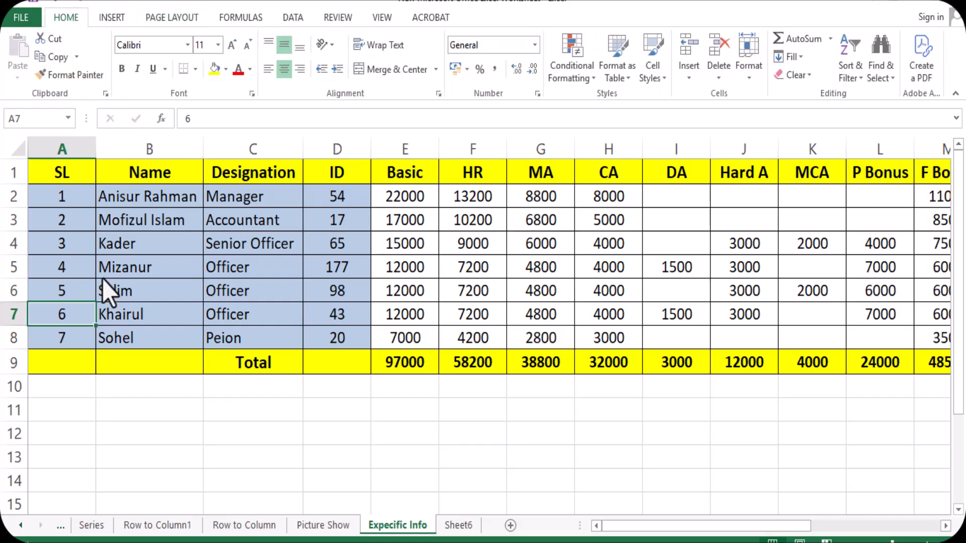
left_click(56, 74)
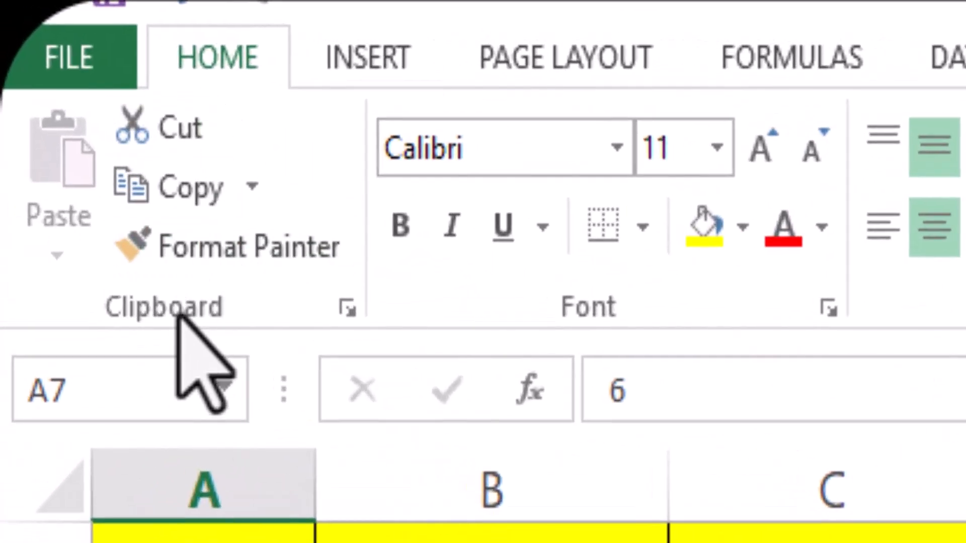
left_click(347, 307)
Copy the first employee's full record, A2:U2, to the clipboard collection
left_click(198, 197)
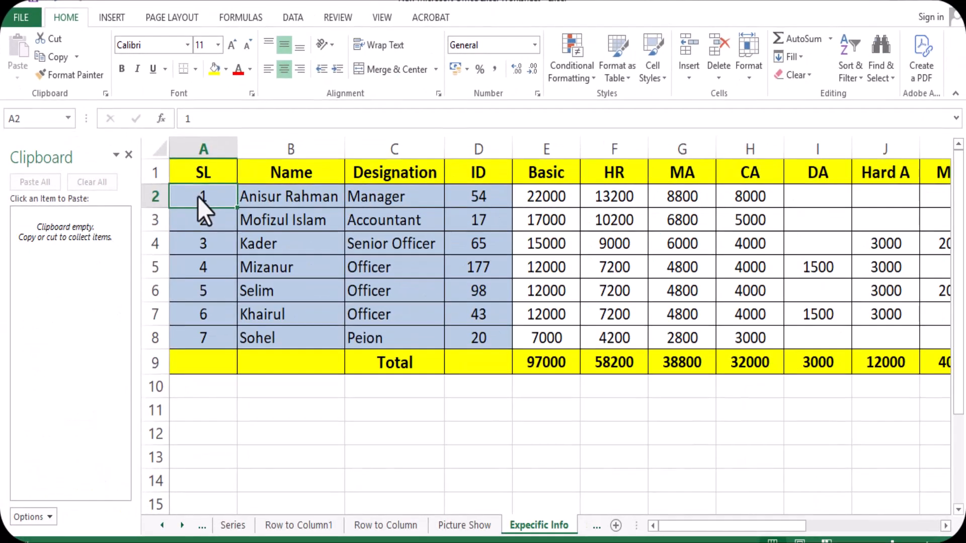
left_click_drag(198, 197, 743, 197)
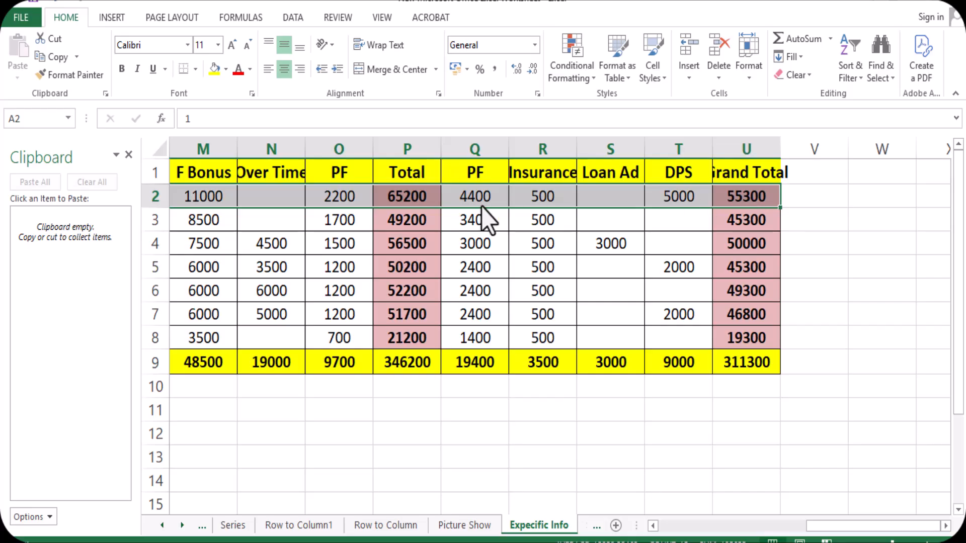
key("ctrl+c")
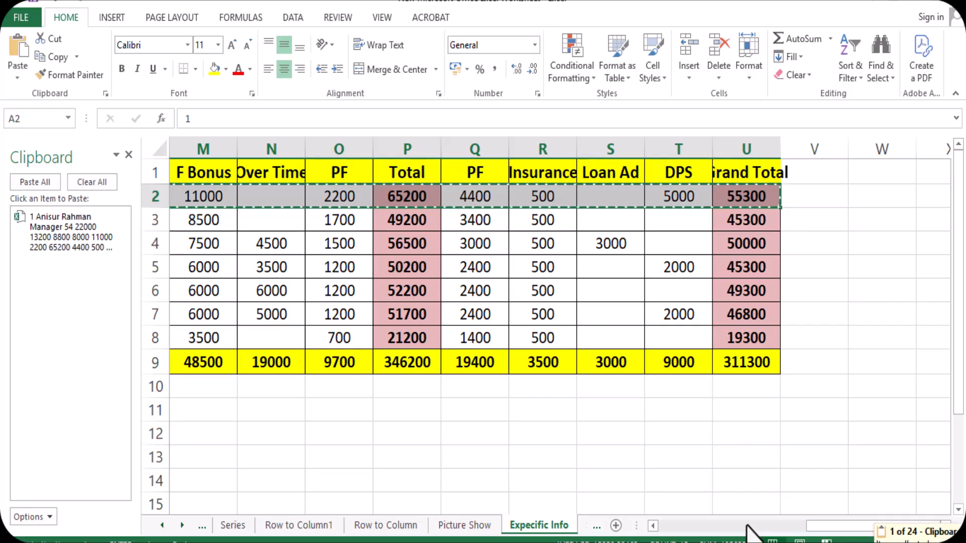
Add the record with serial number 4, A5:U5, to the clipboard collection
left_click_drag(840, 529, 654, 532)
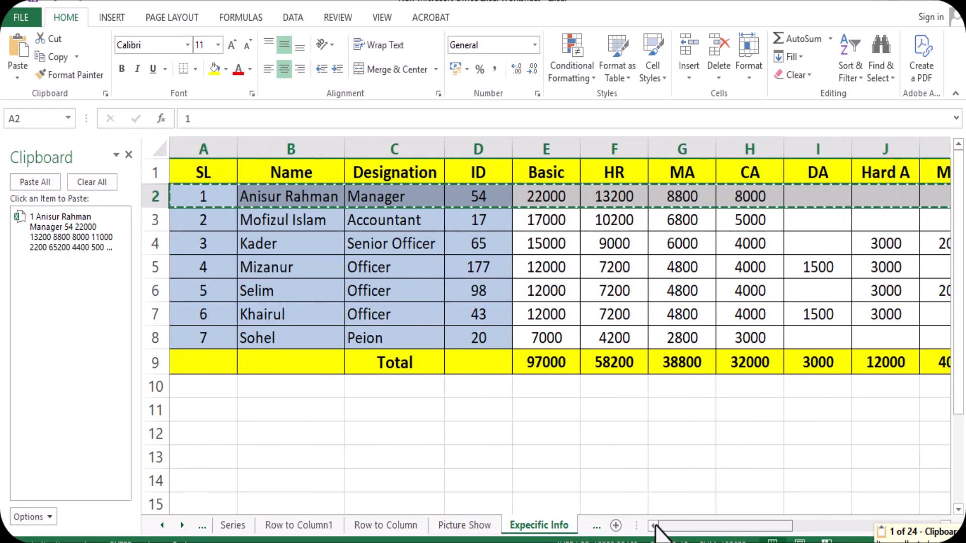
left_click(189, 265)
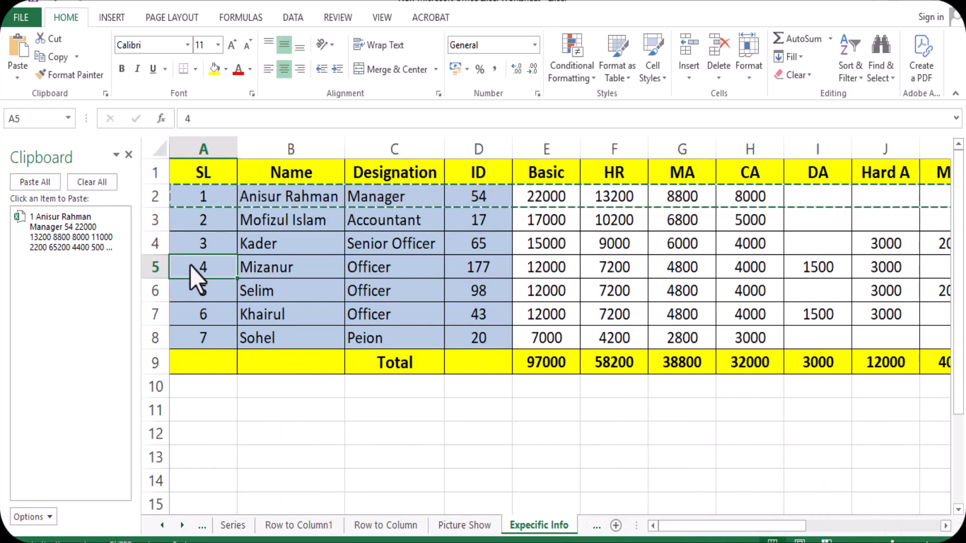
left_click_drag(190, 266, 890, 276)
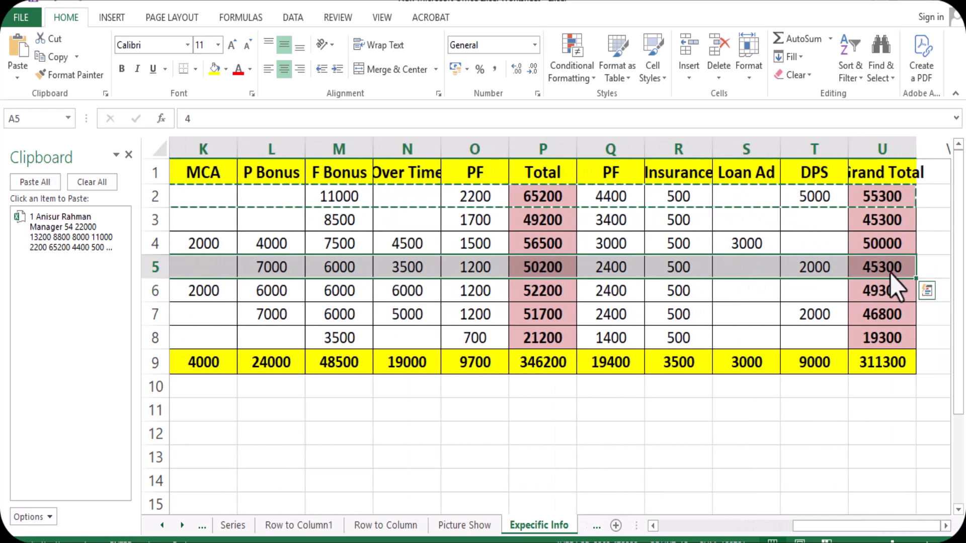
left_click_drag(812, 528, 648, 537)
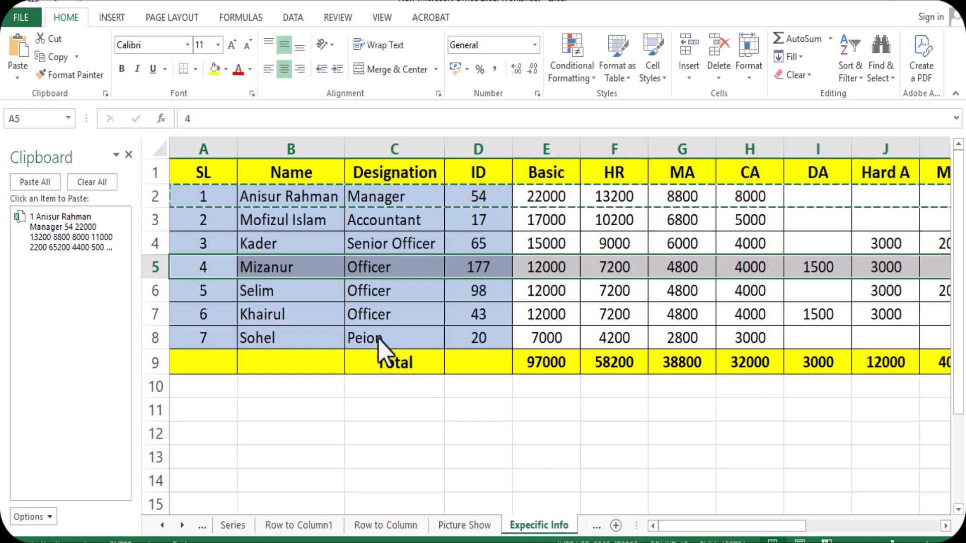
key("ctrl+c")
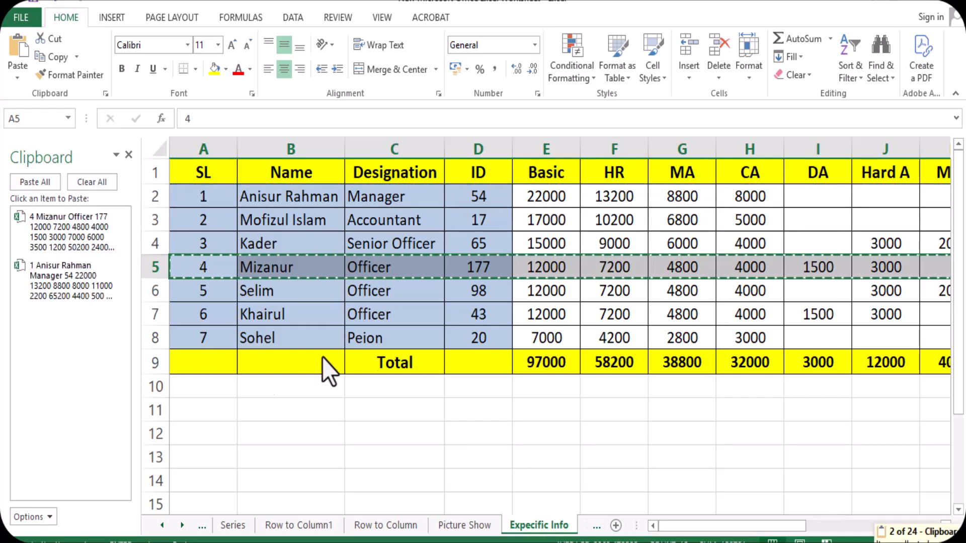
Add the record with serial number 6, A7:U7, to the clipboard collection
left_click(186, 318)
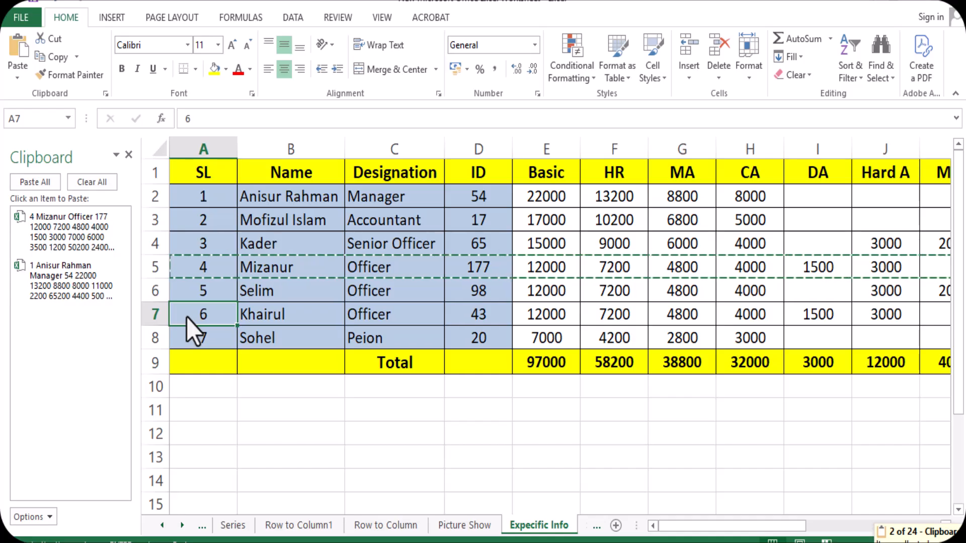
left_click_drag(186, 318, 795, 322)
left_click_drag(837, 526, 694, 526)
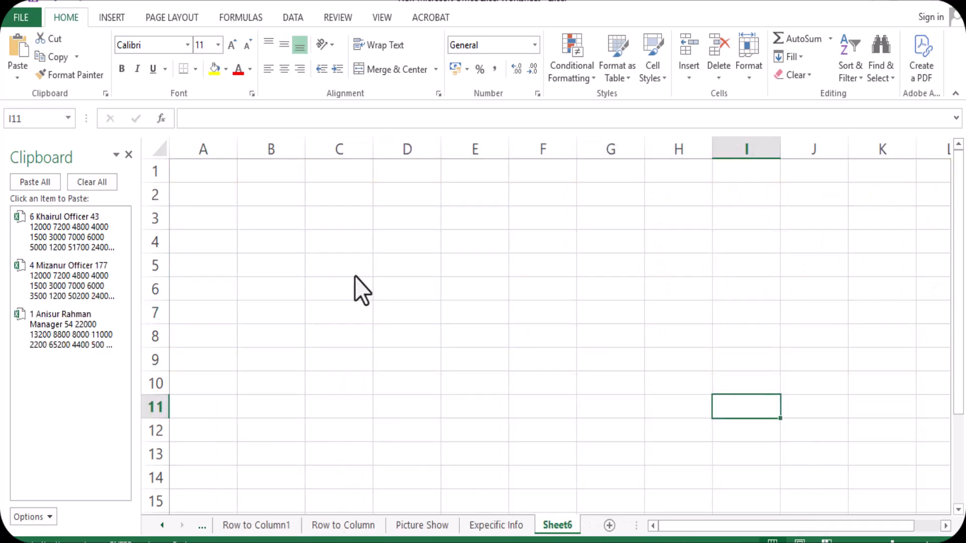
Paste all the collected clipboard records into Sheet6 starting at cell A1
left_click(208, 176)
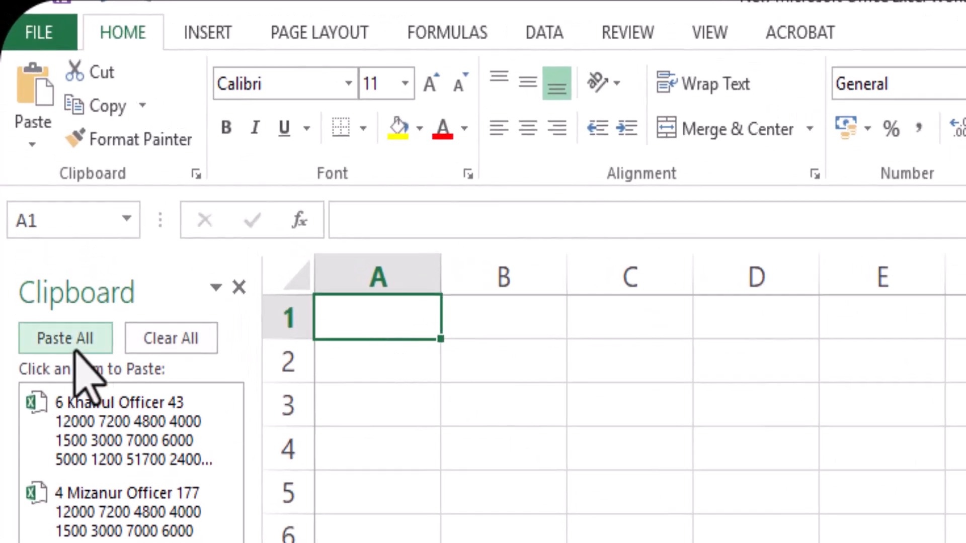
left_click(49, 338)
left_click(881, 542)
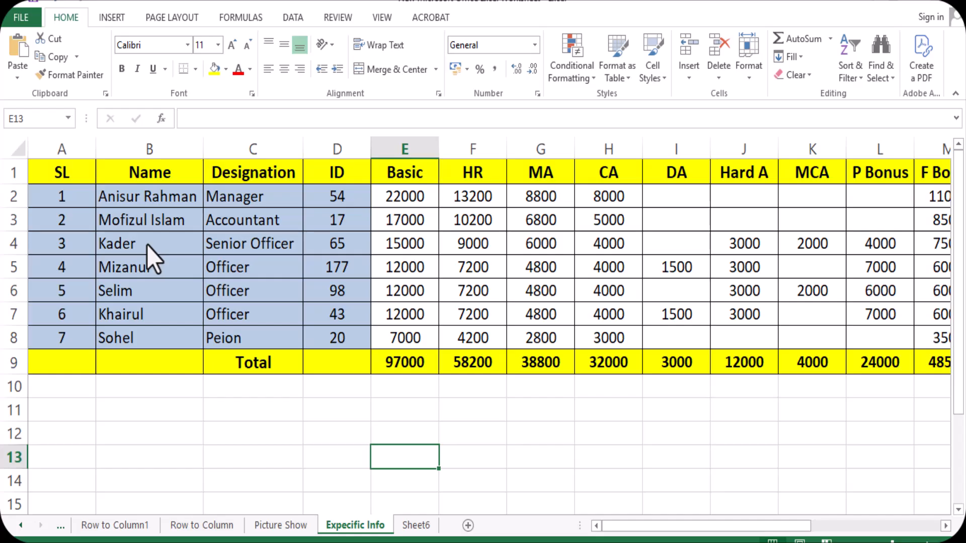
Hide the contents of cells B4:C5 on the Expecific Info sheet with the custom number format ;;;
left_click_drag(147, 246, 263, 269)
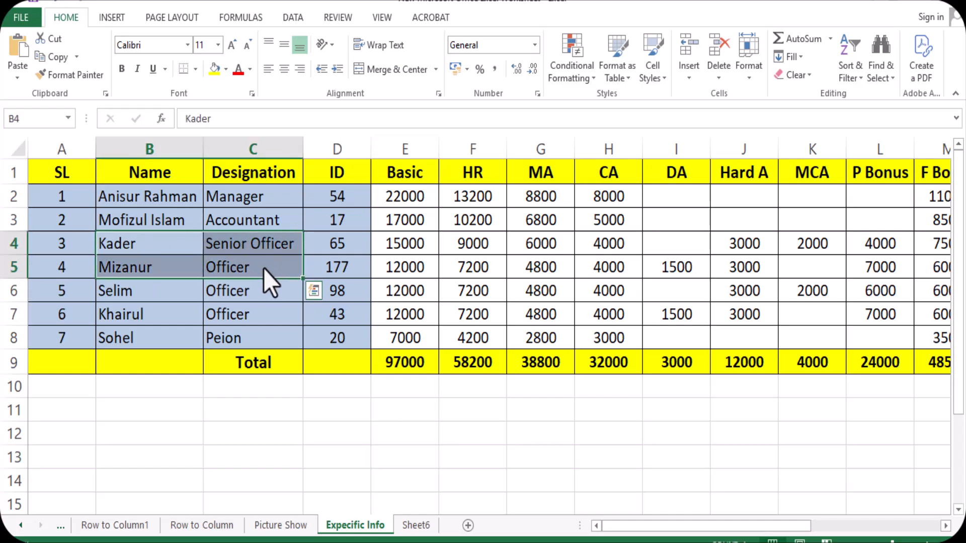
key("ctrl+1")
key("ctrl+1")
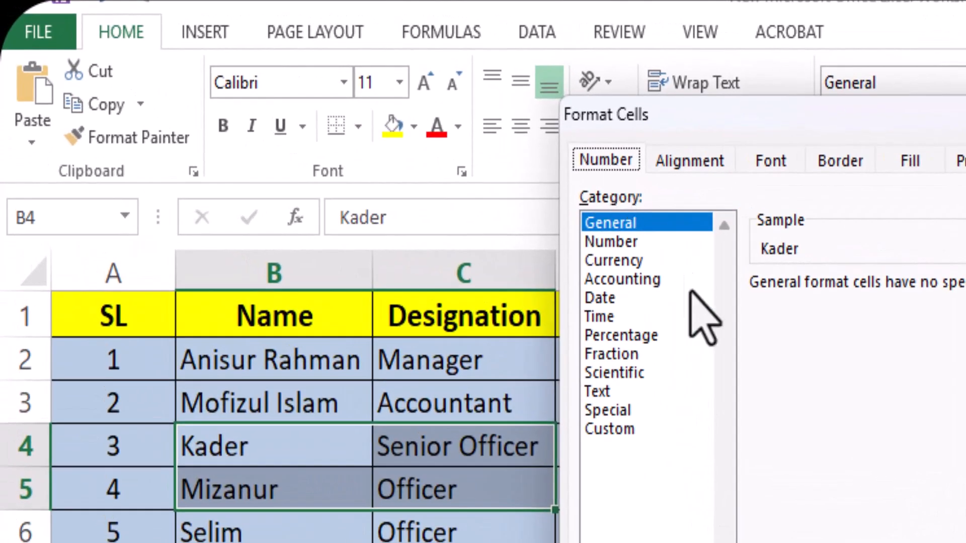
left_click(625, 427)
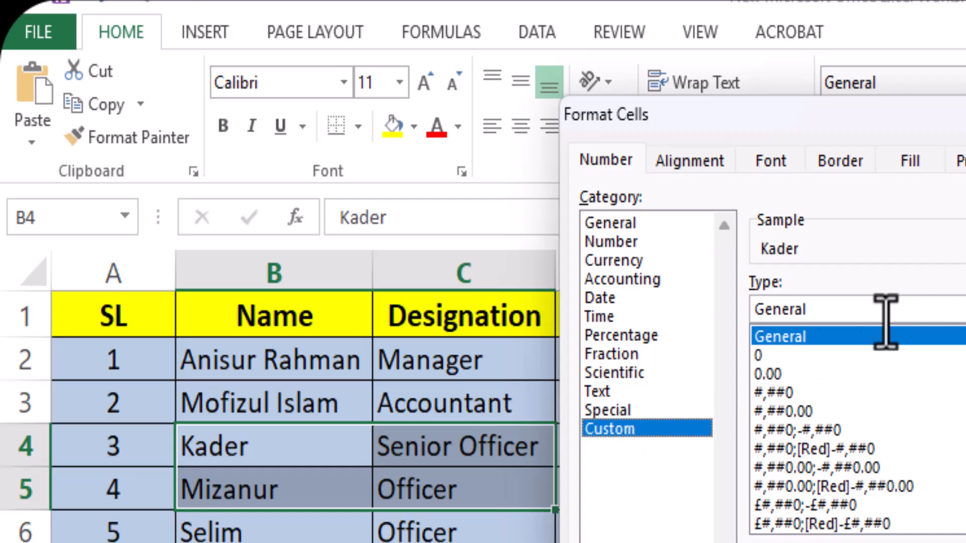
left_click(822, 309)
key("BackSpace")
key("BackSpace")
key("BackSpace")
key("BackSpace")
key("BackSpace")
key("BackSpace")
key("BackSpace")
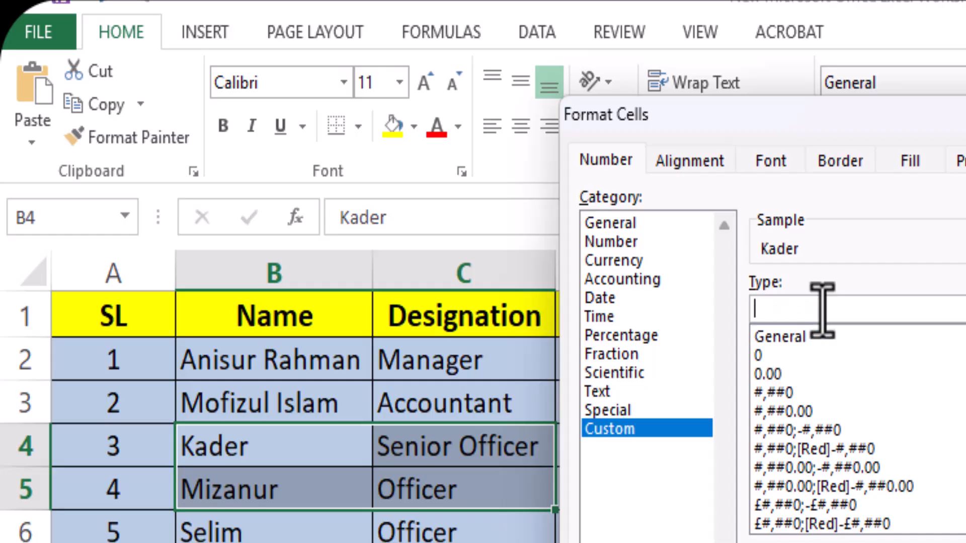
type(";;;")
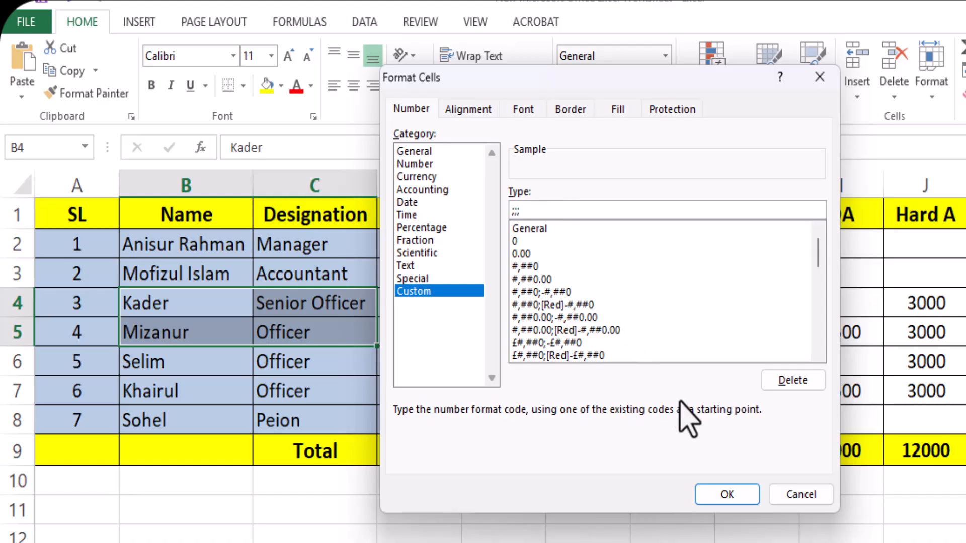
left_click(727, 495)
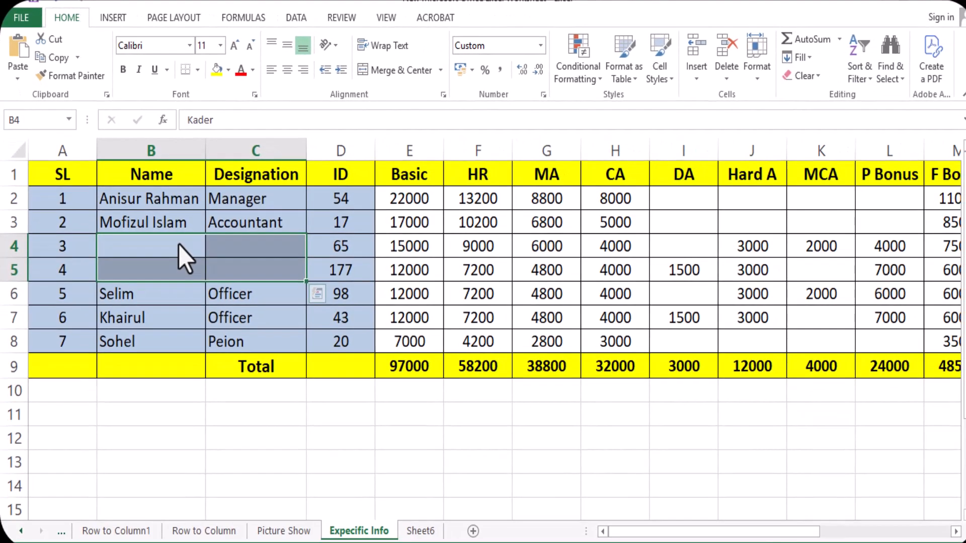
Remove the ;;; custom number format from cells B4:C5 to show their contents again
right_click(219, 300)
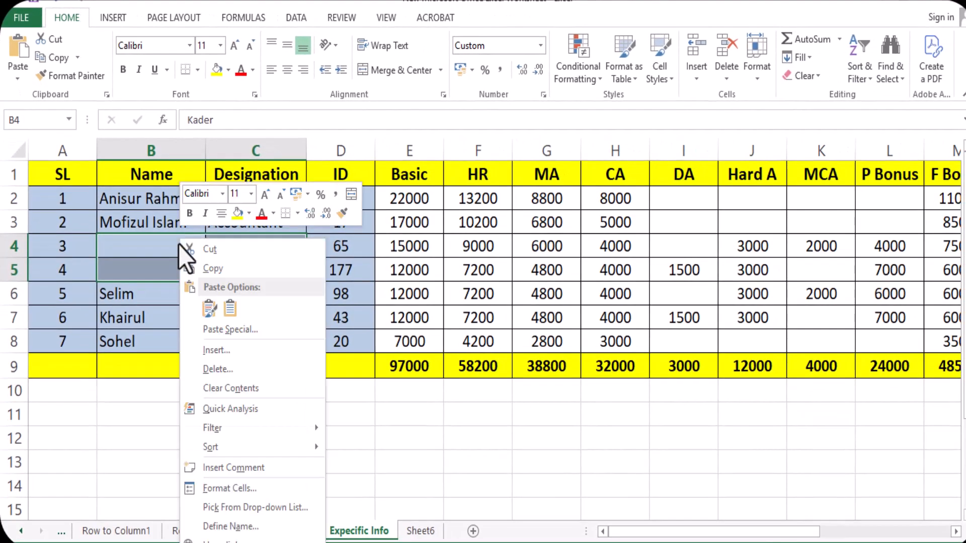
left_click(252, 491)
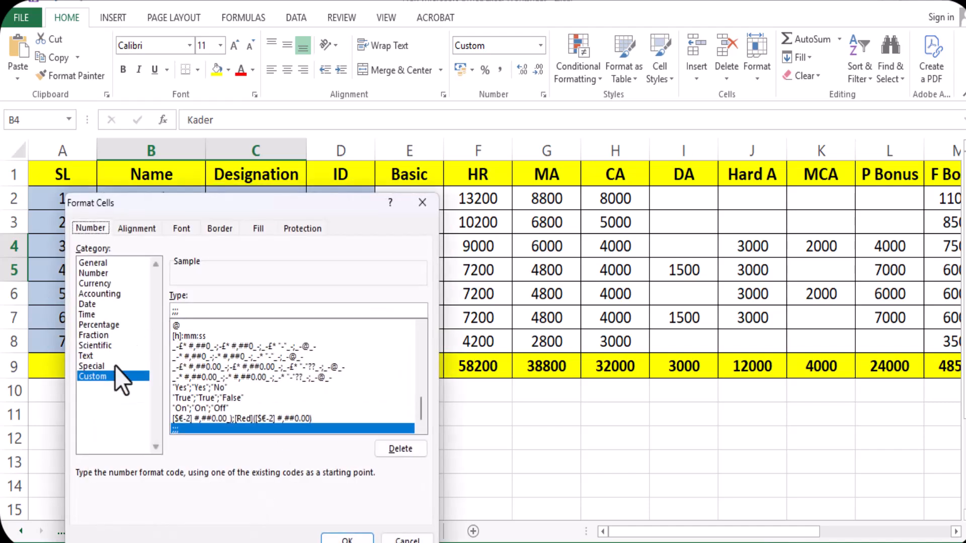
left_click(100, 374)
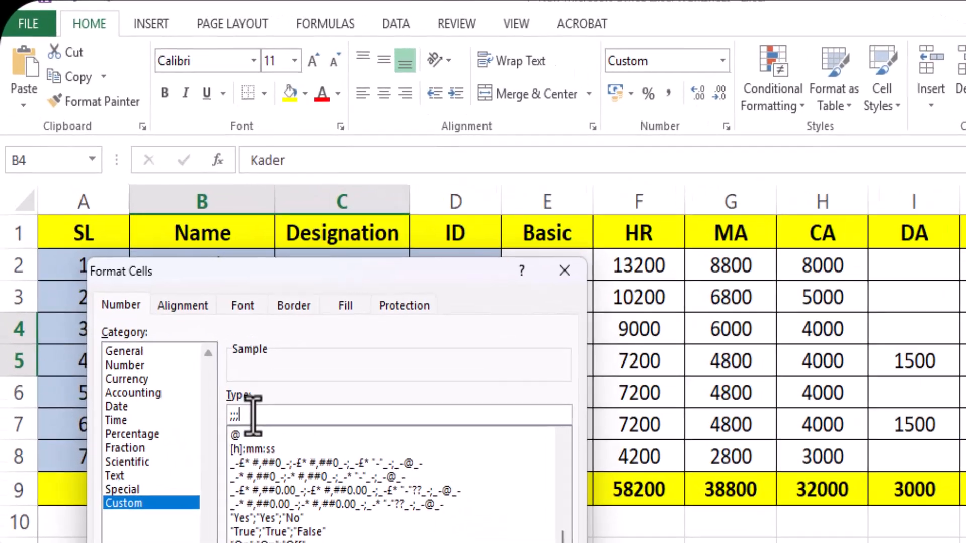
key("BackSpace")
key("BackSpace")
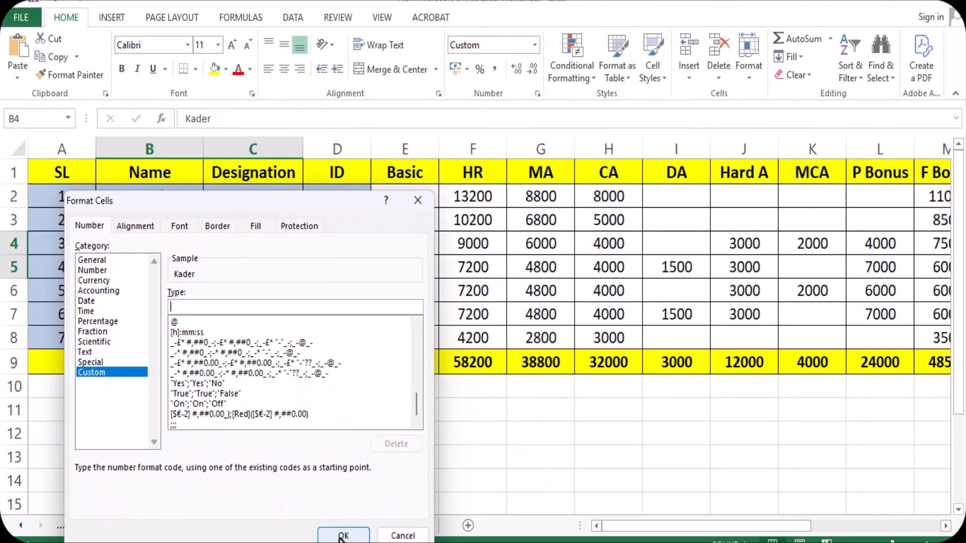
left_click(342, 536)
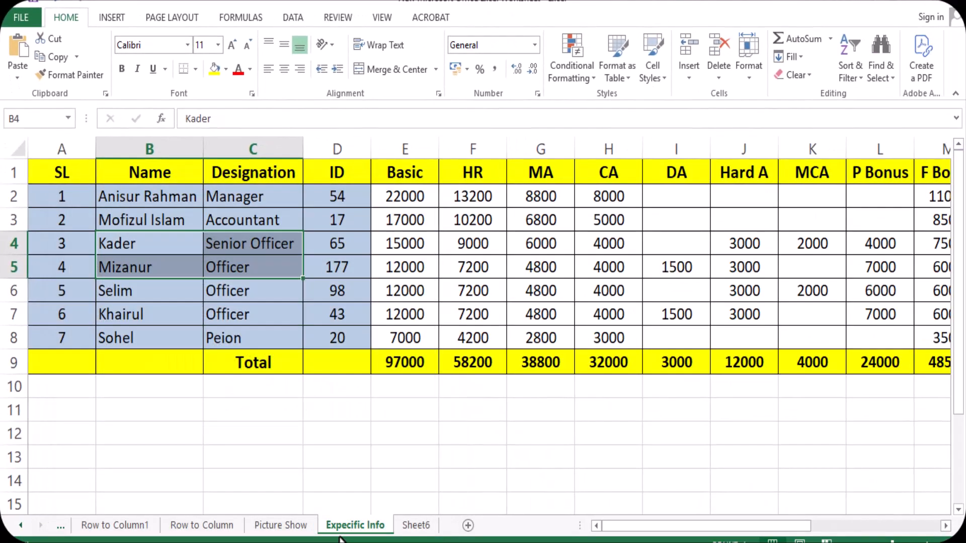
Compare the original table with its transposed version in rows 10 to 12 of the Row to Column1 sheet
left_click(250, 449)
left_click(261, 450)
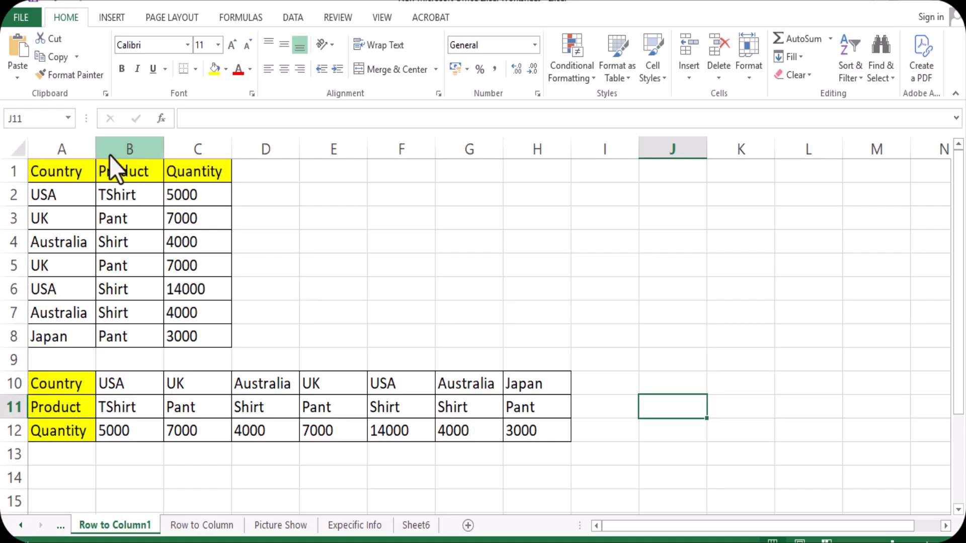
left_click(55, 175)
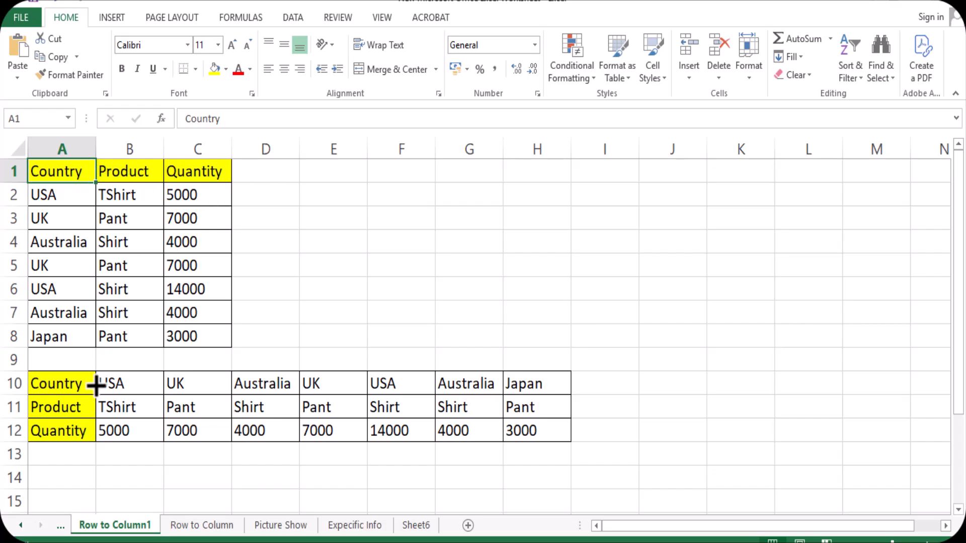
left_click(63, 389)
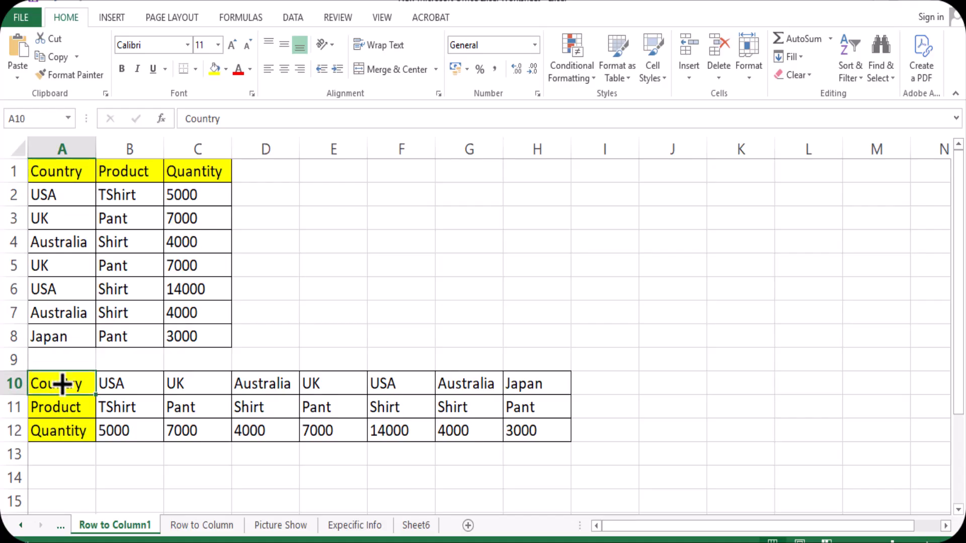
key("Down")
key("Down")
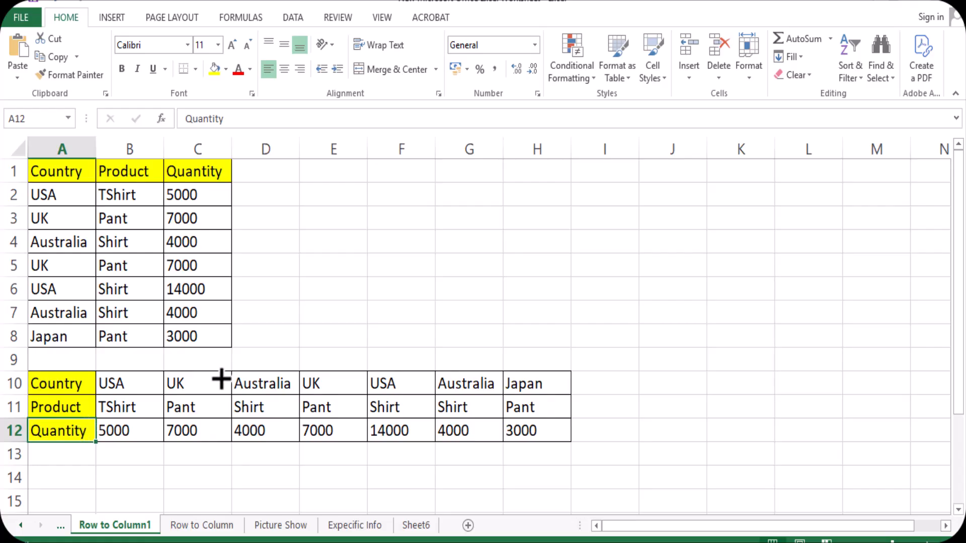
Copy the Country, Product and Quantity table in cells A1:C8 of the Row to Column sheet
left_click(202, 525)
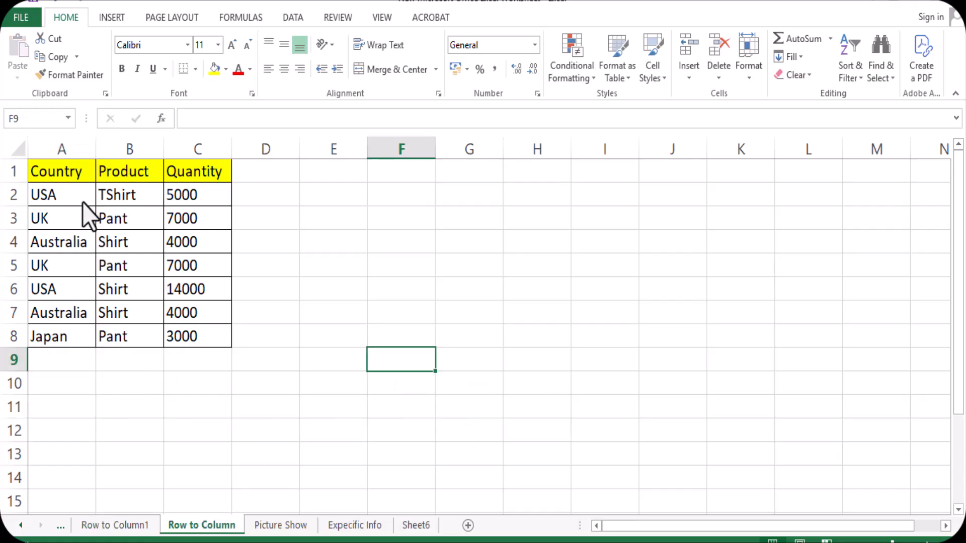
left_click(49, 176)
left_click_drag(49, 176, 193, 341)
key("ctrl+c")
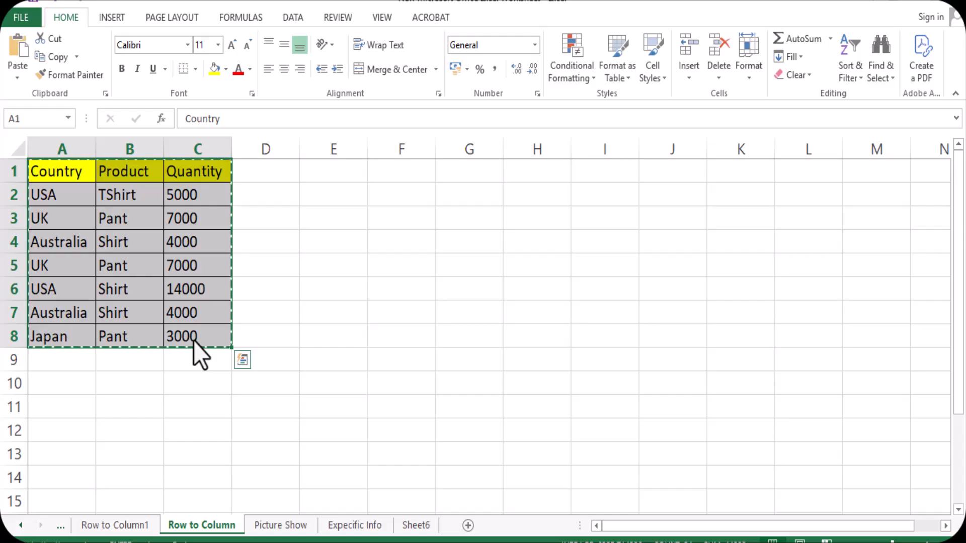
Paste the copied table transposed at cell E1 using Paste Special with the Transpose option
left_click(324, 170)
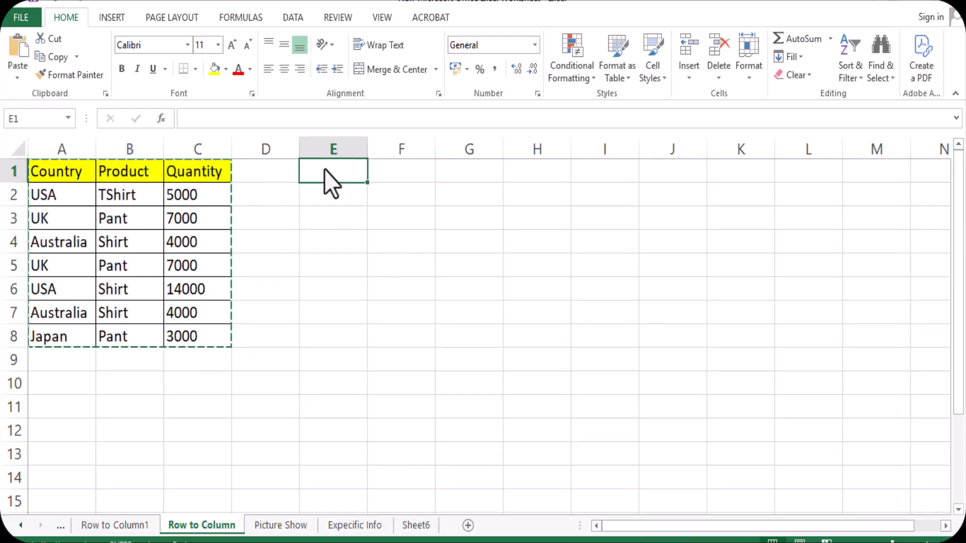
right_click(324, 170)
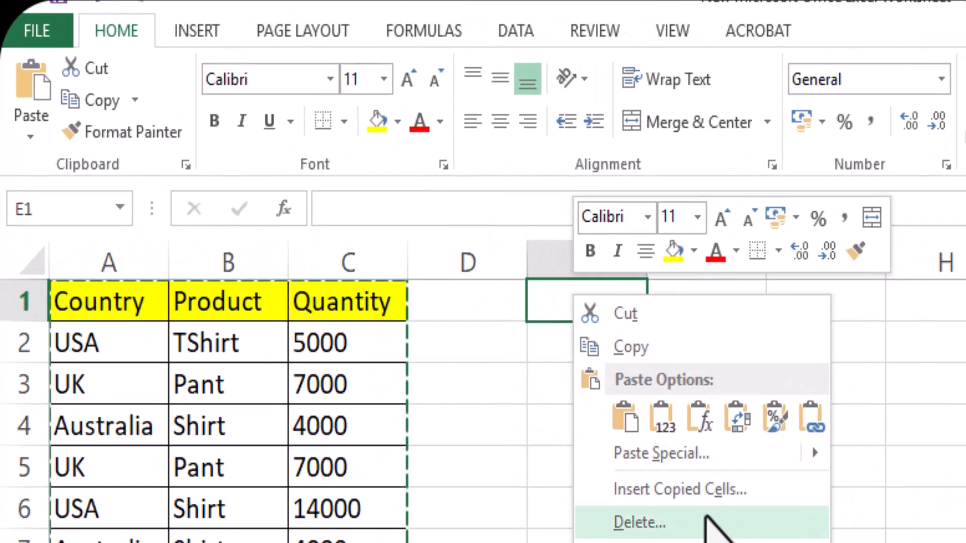
mouse_move(671, 458)
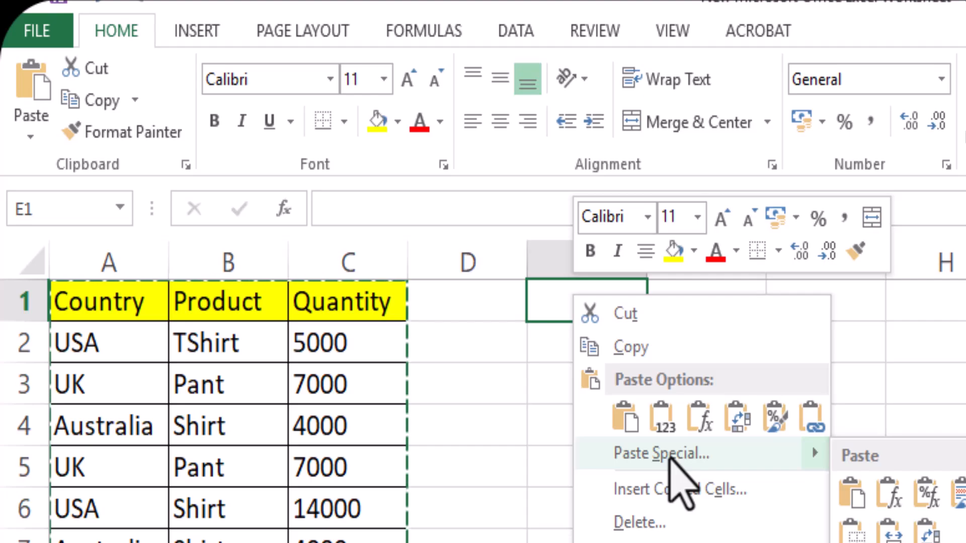
left_click(670, 453)
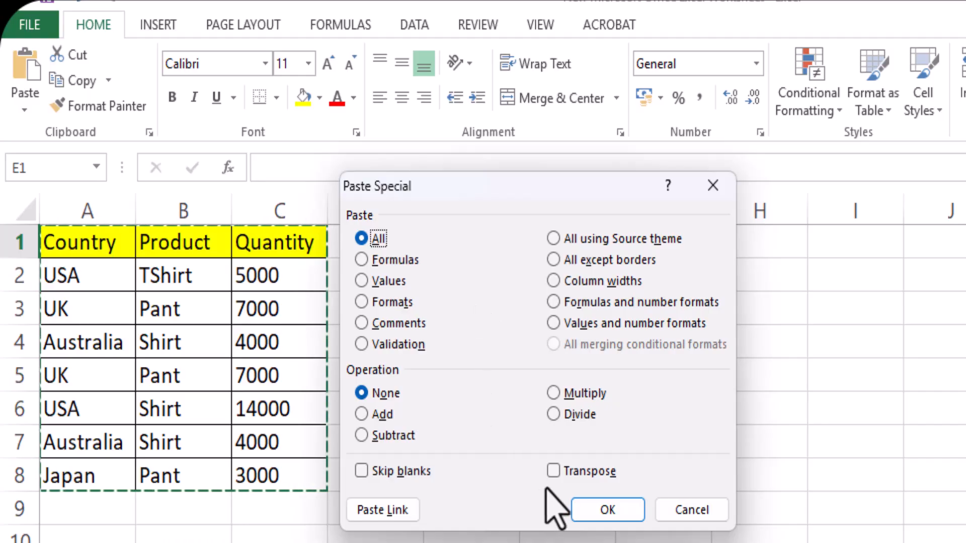
left_click(554, 471)
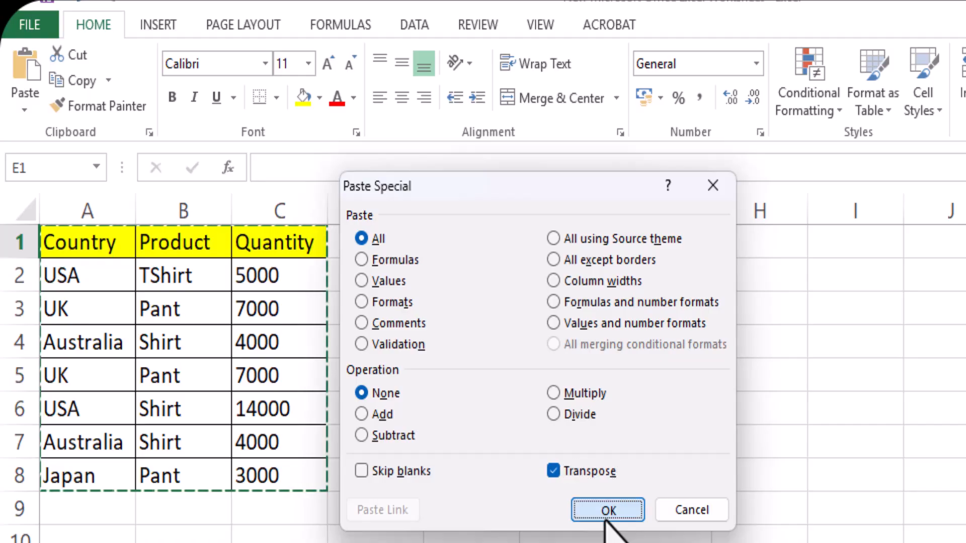
left_click(606, 517)
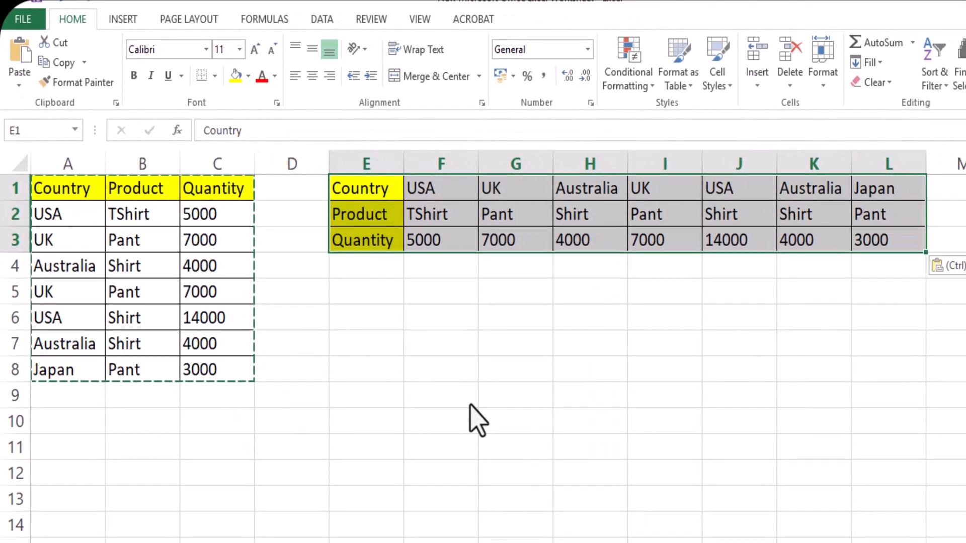
left_click(471, 407)
key("Escape")
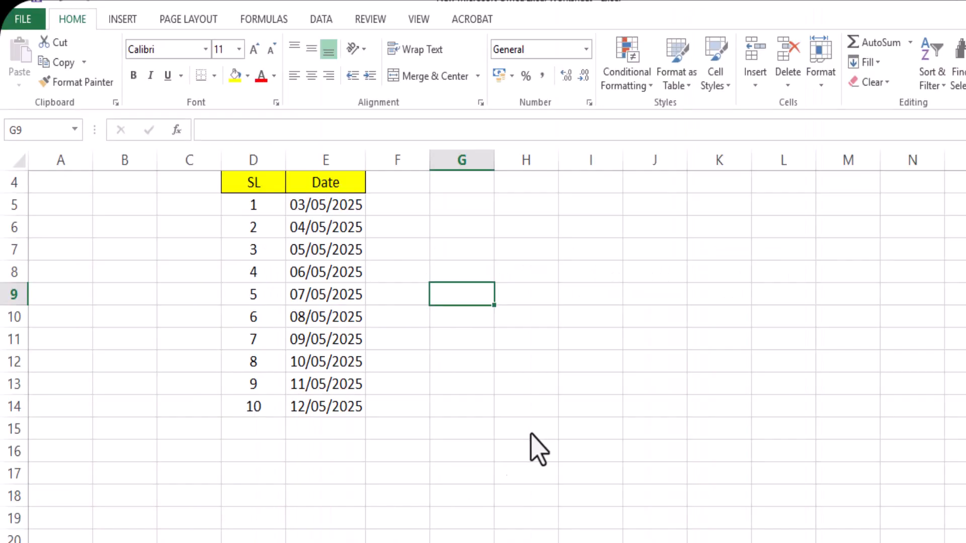
On the Series sheet, enter the date 7/9/2025 in cell H5 and the number 1 in cell G5
left_click(532, 433)
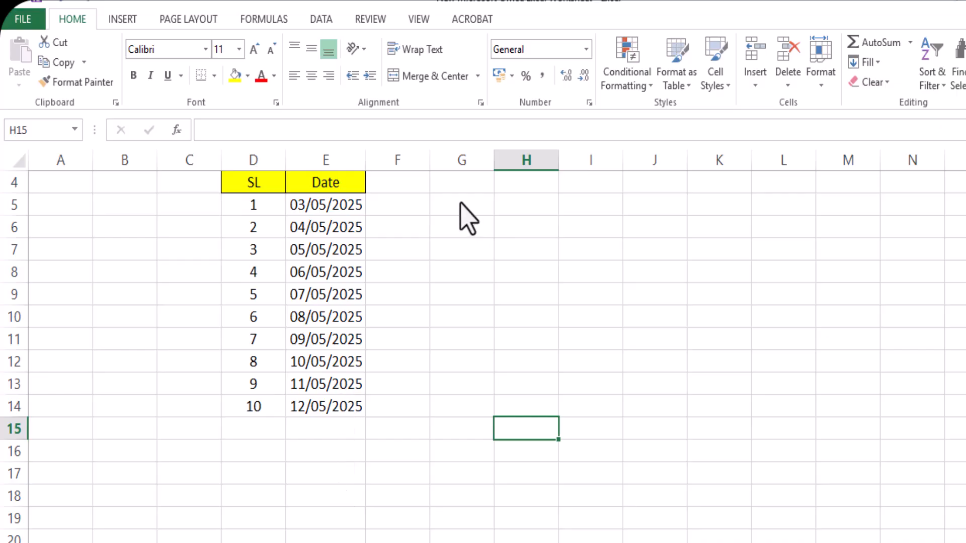
type("9/2025")
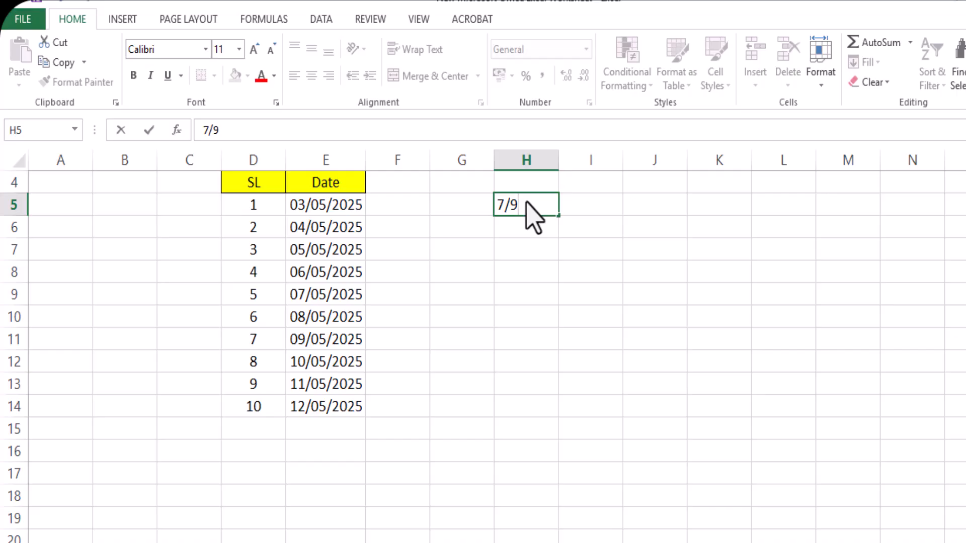
left_click(551, 287)
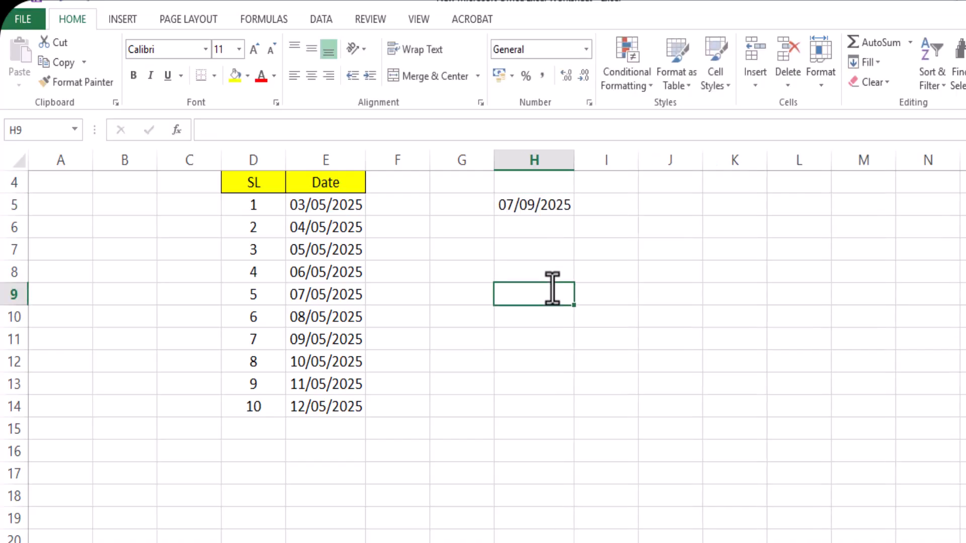
left_click(461, 204)
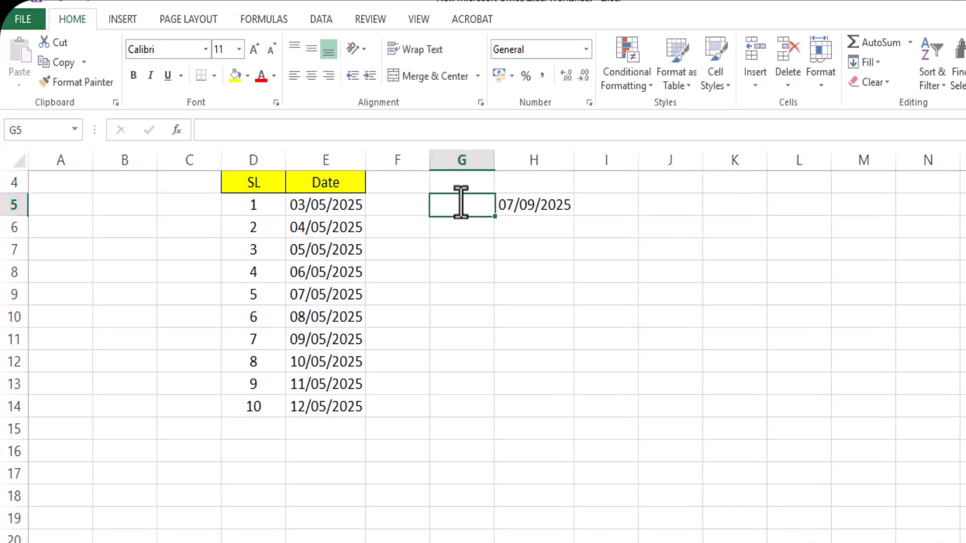
type("1")
key("ctrl+Return")
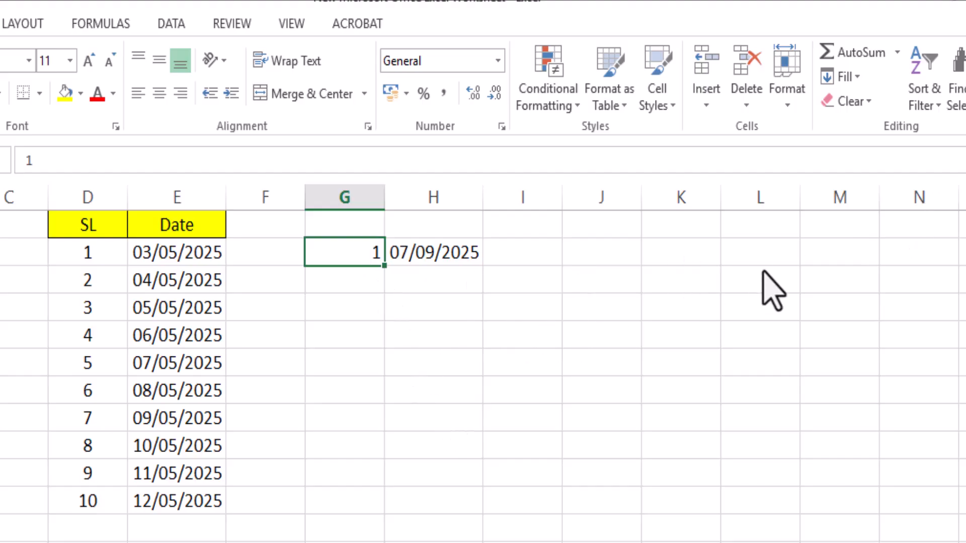
Fill a linear series down the column from cell G5 with step value 1 and stop value 20
left_click(853, 77)
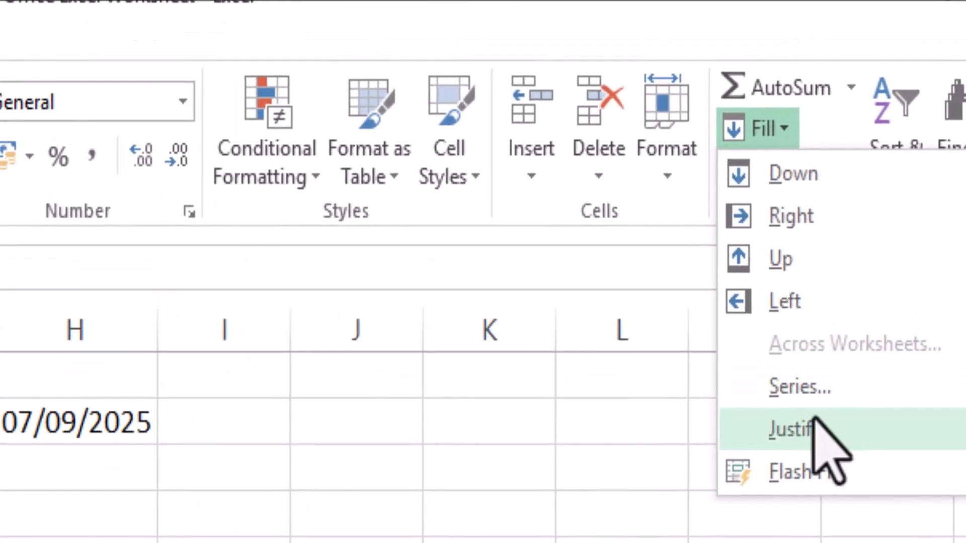
left_click(799, 390)
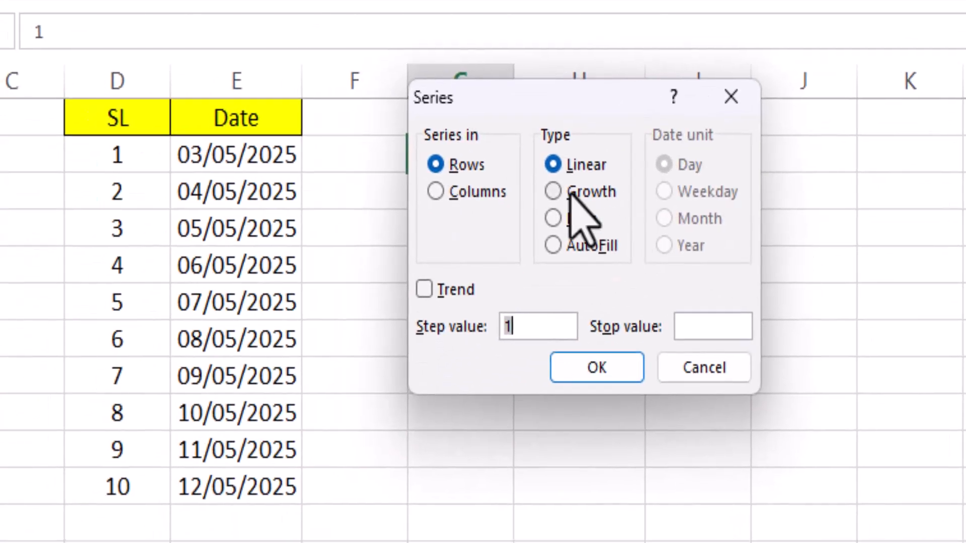
left_click(436, 193)
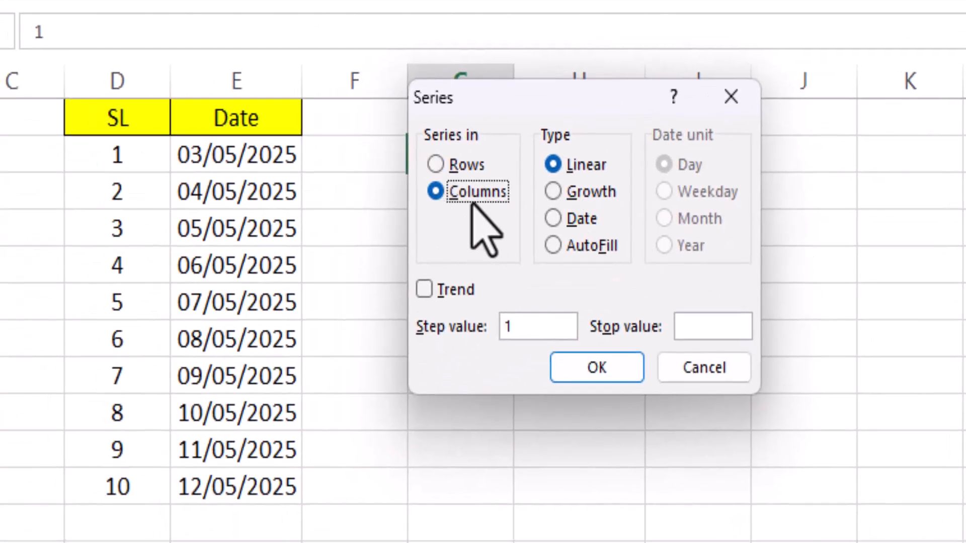
left_click(696, 326)
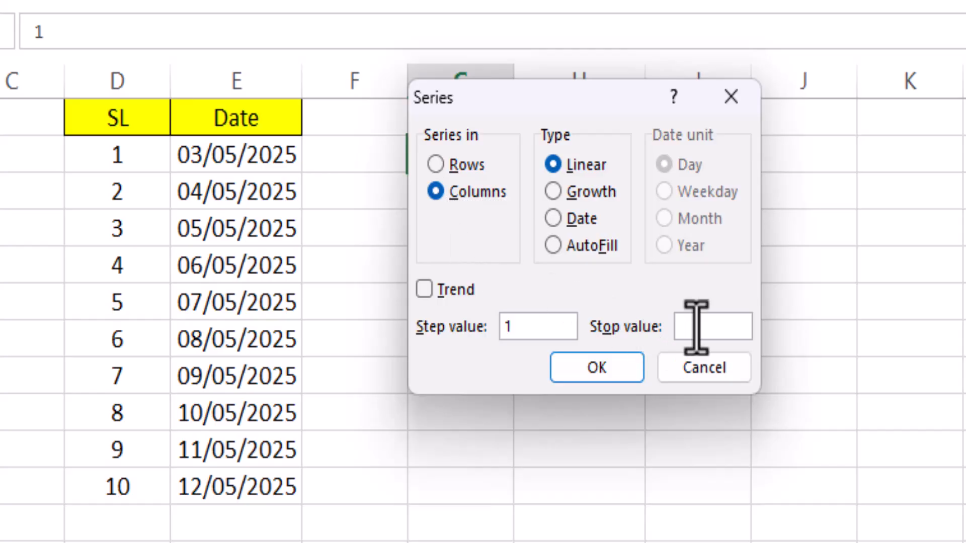
type("20")
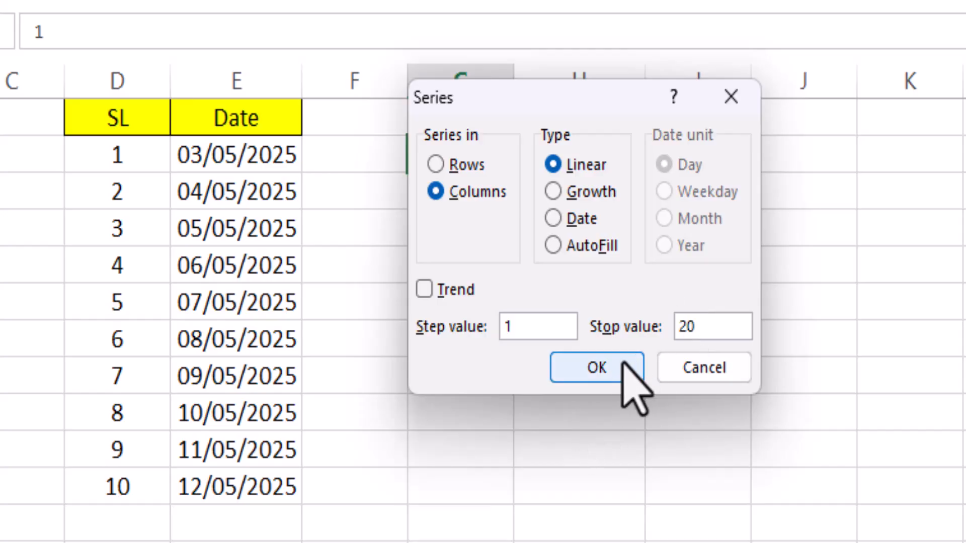
left_click(611, 371)
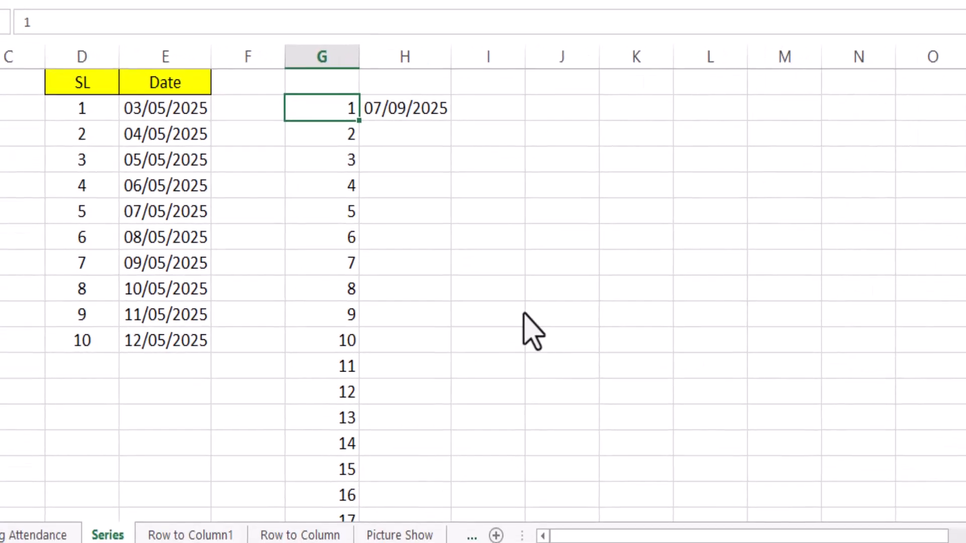
Fill the date in cell H5 down column H alongside the full number series in column G
left_click(425, 112)
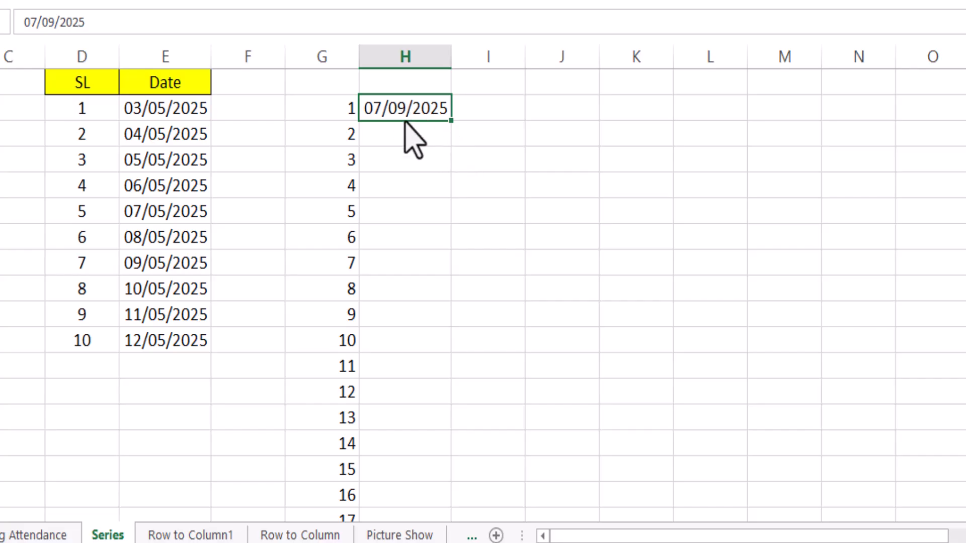
double_click(450, 121)
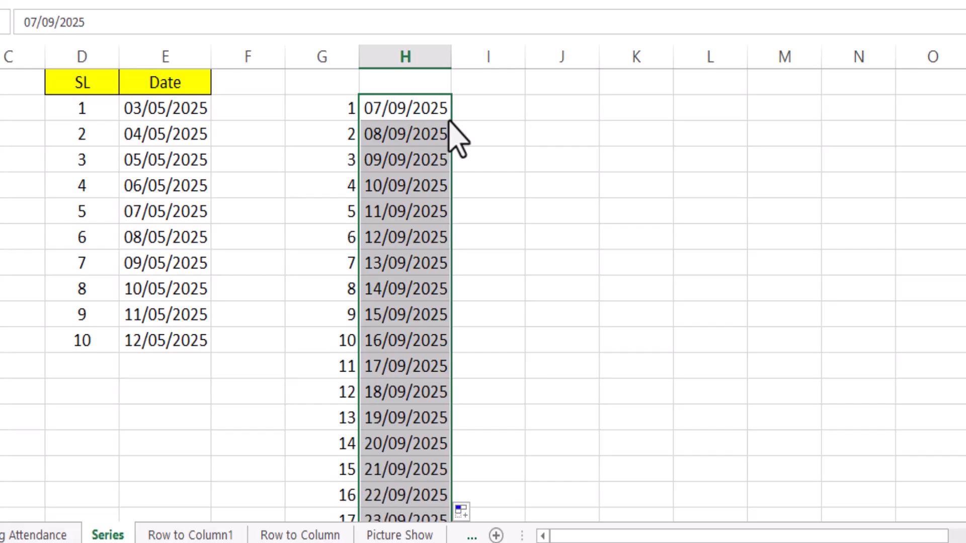
left_click(542, 181)
scroll(482, 294, "down", 2)
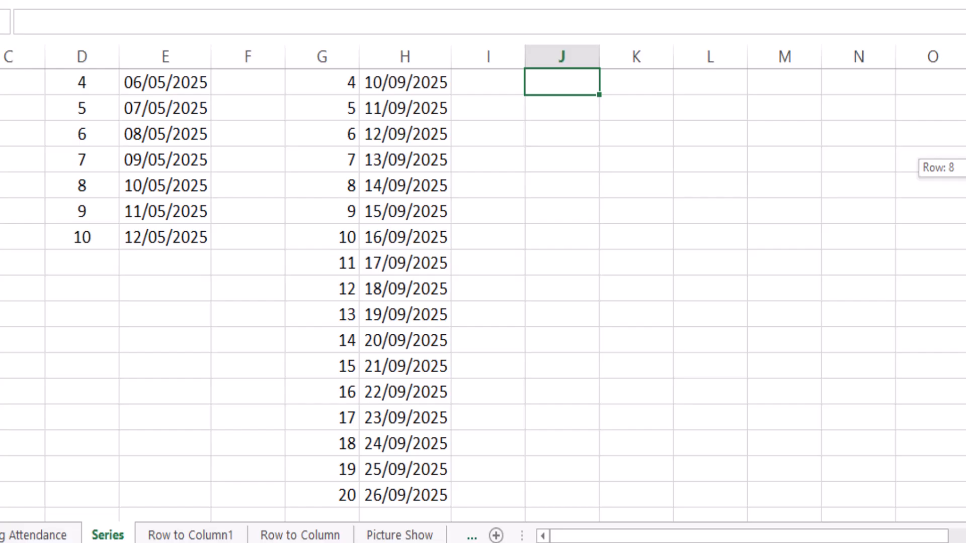
scroll(483, 294, "up", 2)
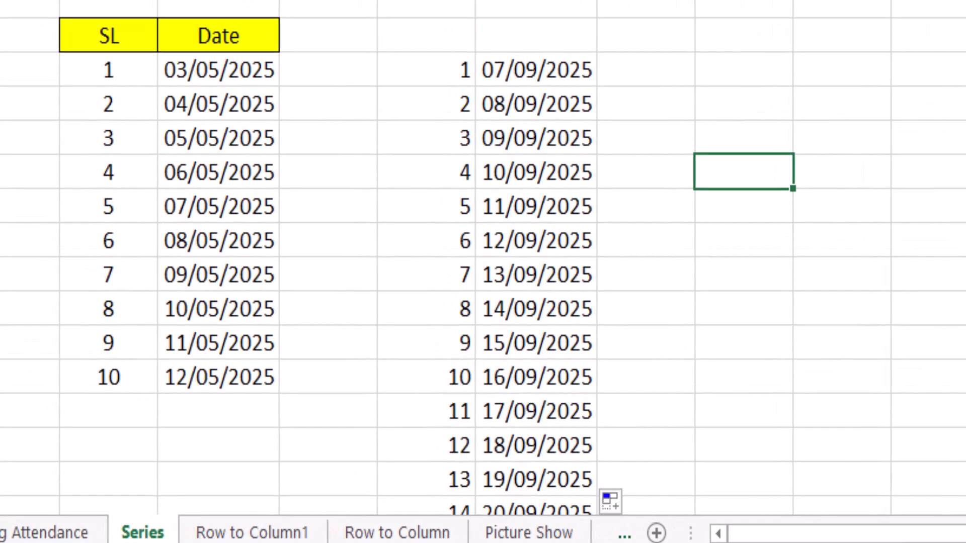